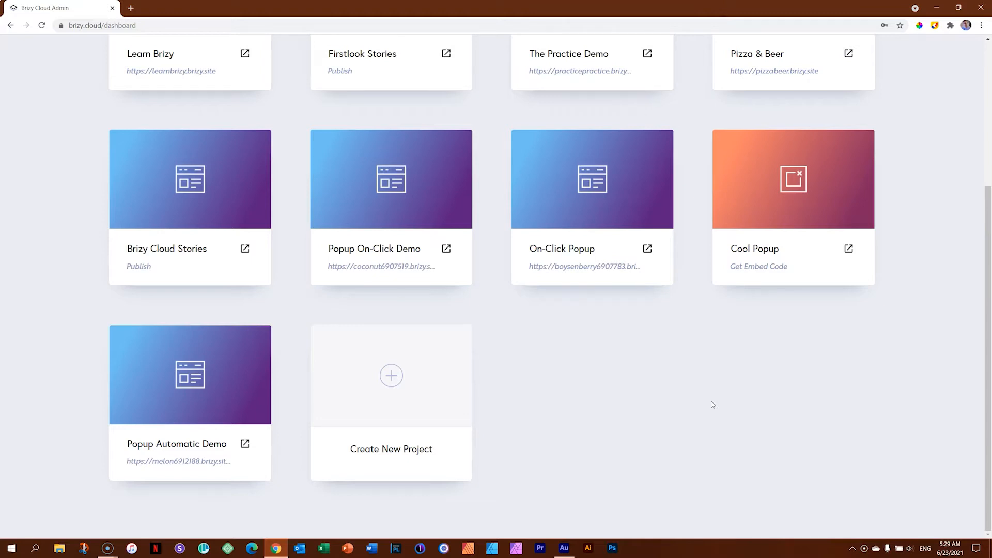
- View the live site of the Popup Automatic Demo project, look through its home page, and return to the dashboard
{"action": "left_click", "coordinate": [243, 443]}
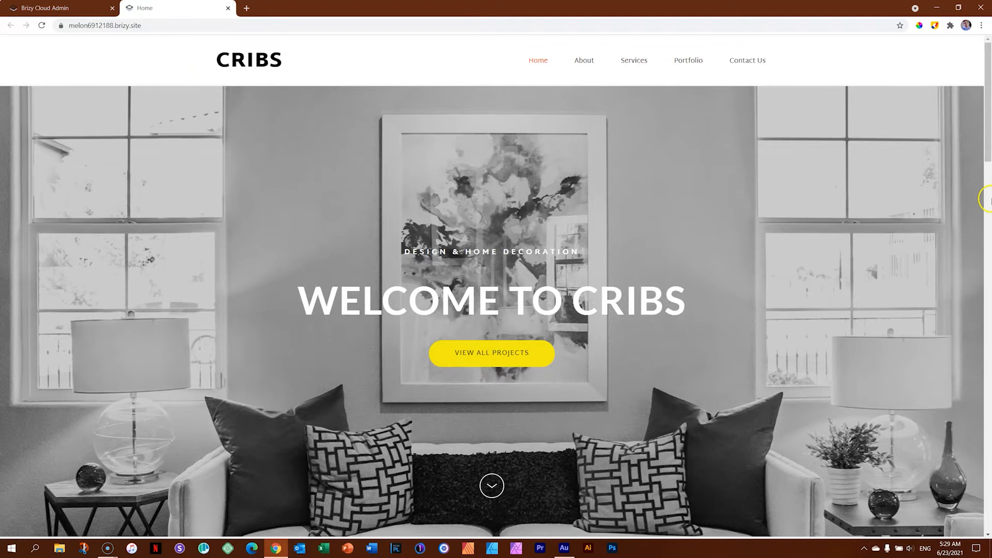
{"action": "left_click_drag", "start_coordinate": [988, 104], "coordinate": [990, 384]}
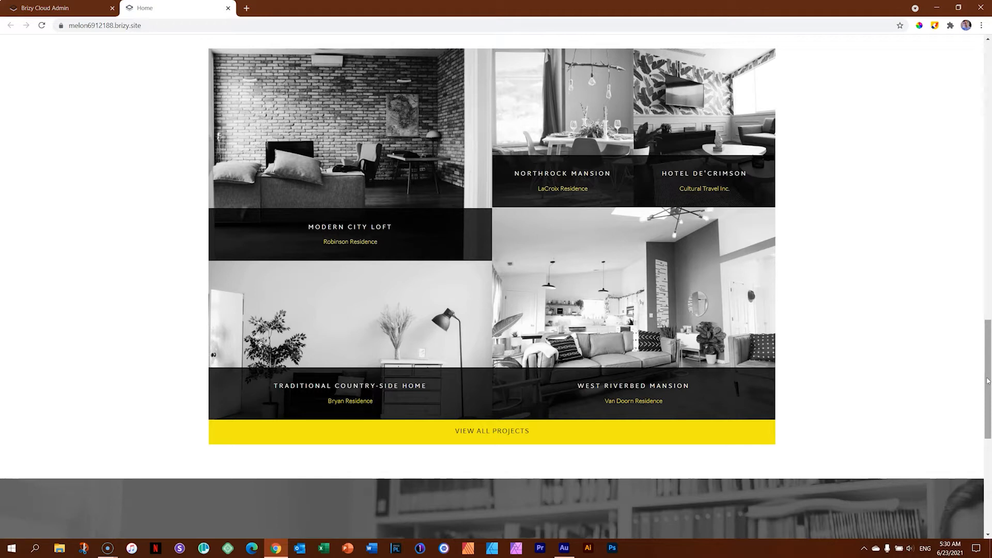
{"action": "left_click", "coordinate": [228, 7]}
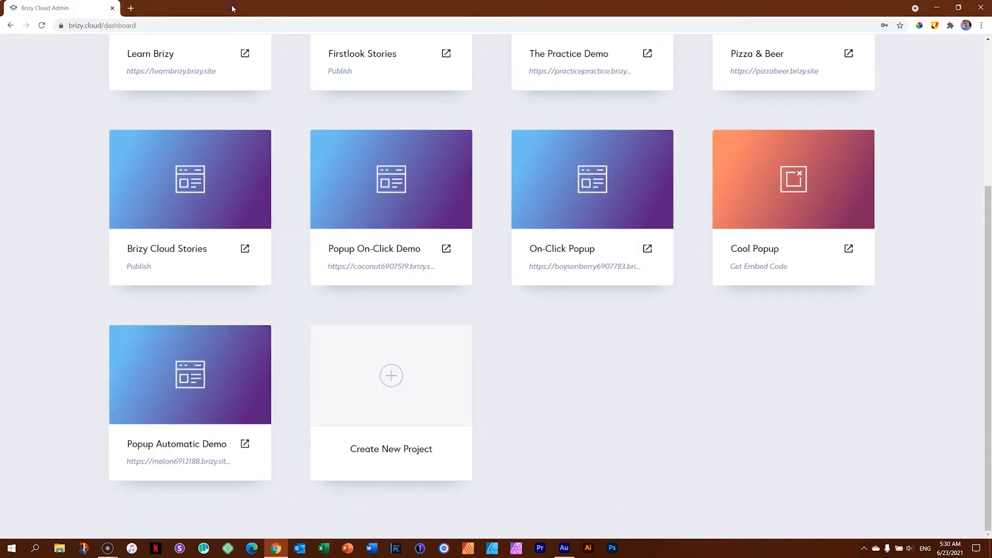
- Open the Popup Automatic Demo project in the editor and show its Popups & Alerts assets
{"action": "left_click", "coordinate": [196, 387]}
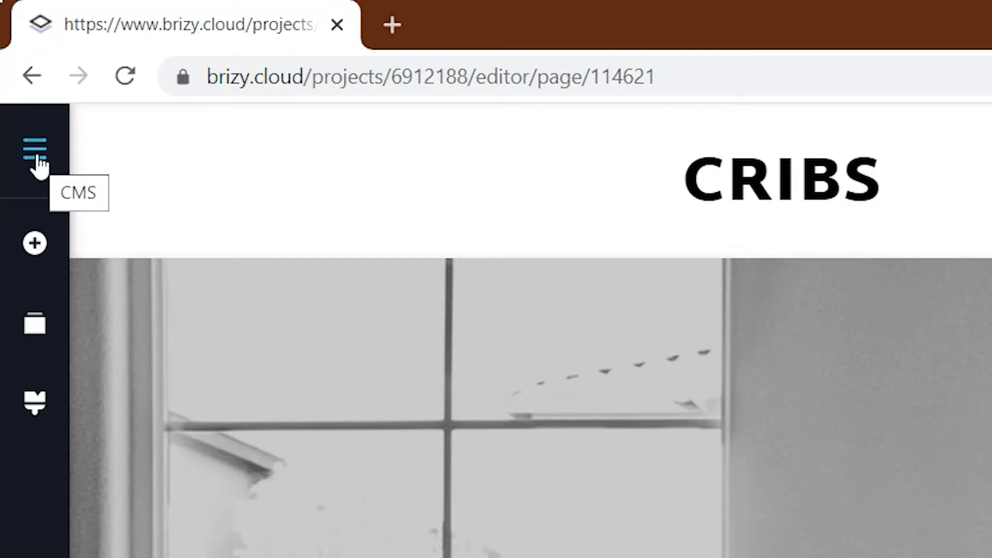
{"action": "left_click", "coordinate": [36, 153]}
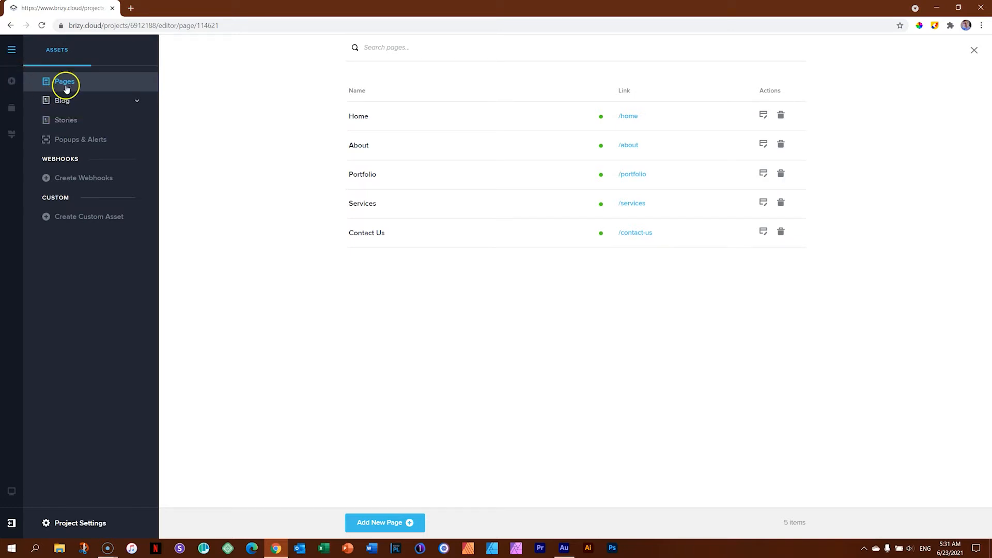
{"action": "left_click", "coordinate": [61, 145]}
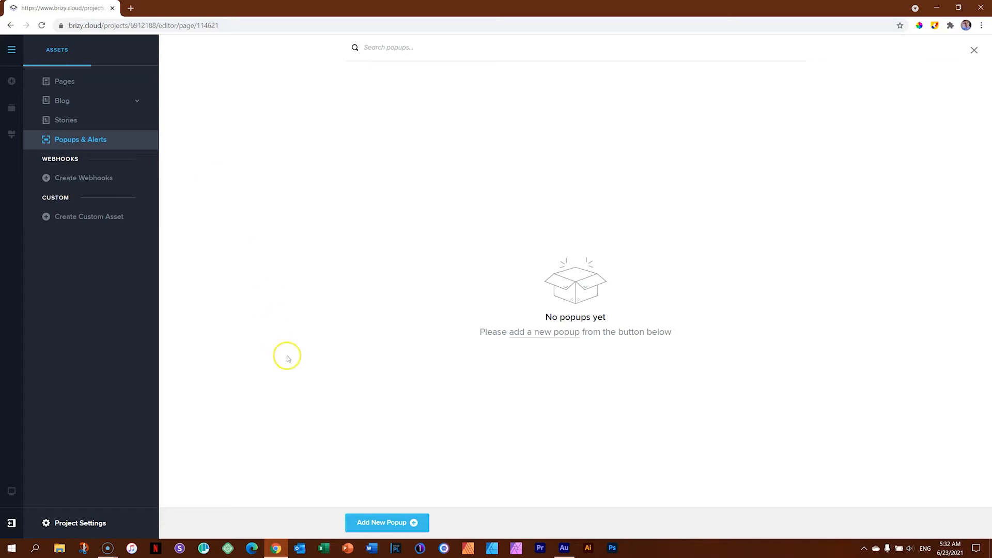
- Create a new popup titled "Halloween Discount 2021" with the status Published and save it
{"action": "left_click", "coordinate": [405, 523]}
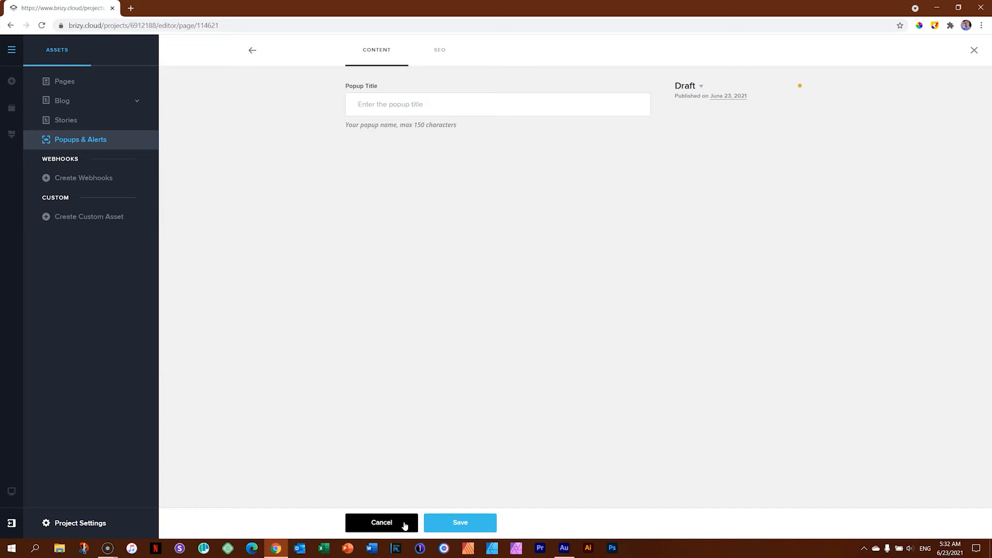
{"action": "left_click", "coordinate": [484, 107]}
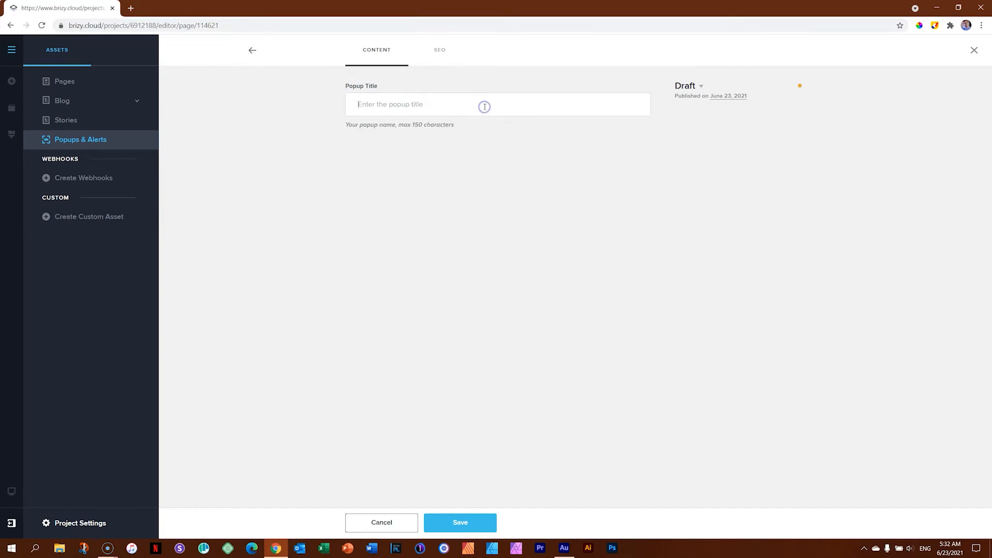
{"action": "type", "text": "Halloween Discount 2021"}
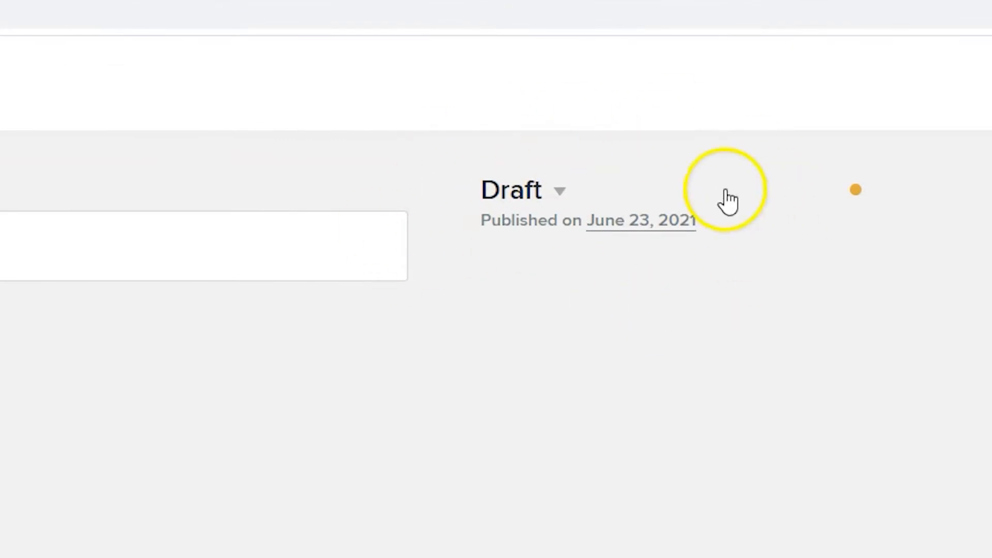
{"action": "left_click", "coordinate": [560, 202]}
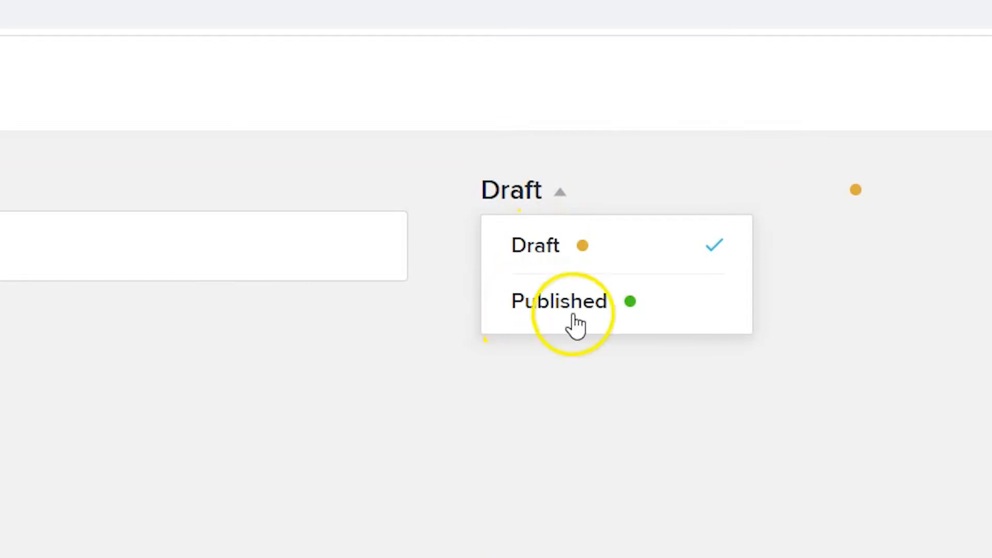
{"action": "left_click", "coordinate": [594, 305]}
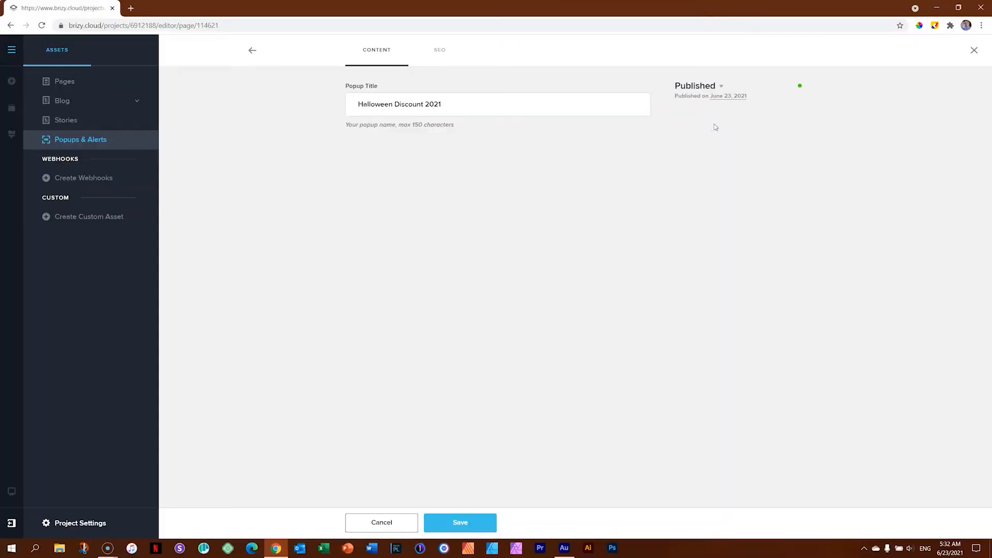
{"action": "left_click", "coordinate": [460, 523]}
- Check the popup's SEO settings and open Halloween Discount 2021 in the popup builder
{"action": "double_click", "coordinate": [441, 51]}
{"action": "left_click", "coordinate": [252, 50]}
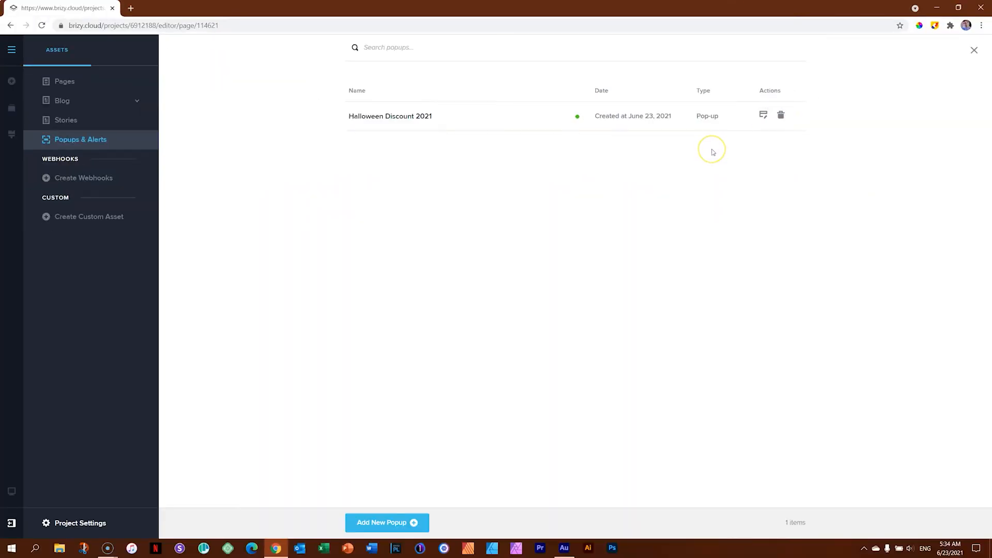
{"action": "left_click", "coordinate": [764, 116]}
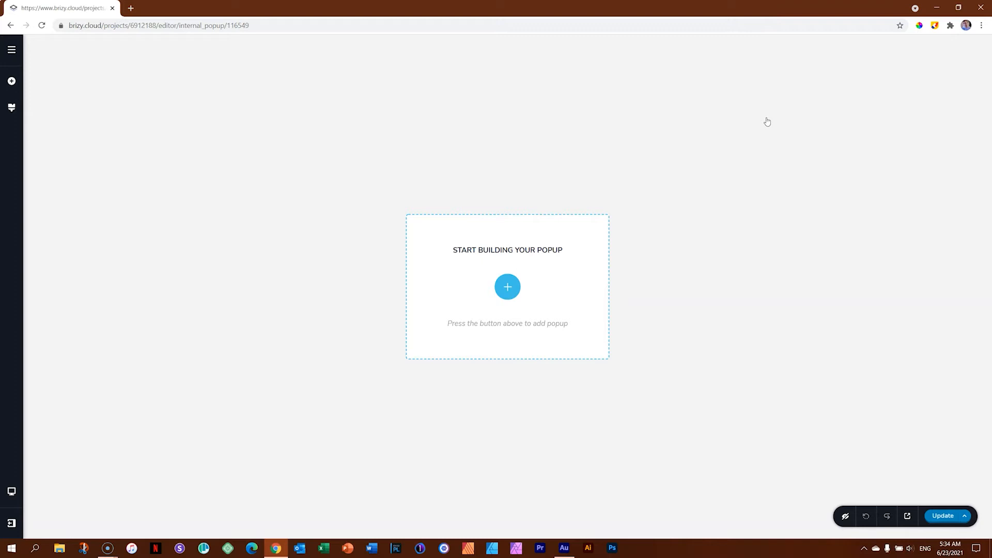
- Add the black "15% OFF" email sign-up template from the popup library as the popup's design
{"action": "left_click", "coordinate": [506, 287]}
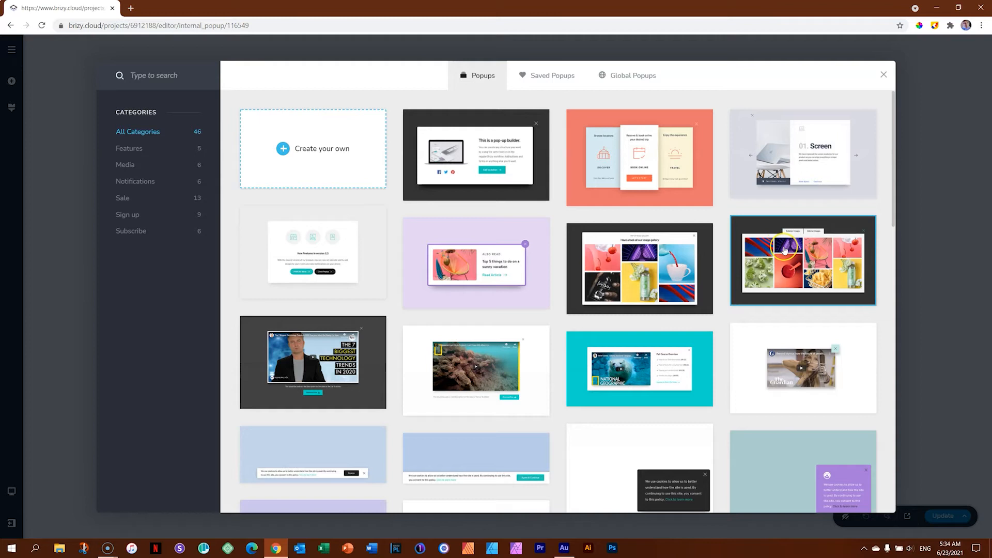
{"action": "scroll", "coordinate": [785, 252], "scroll_direction": "down", "scroll_amount": 10}
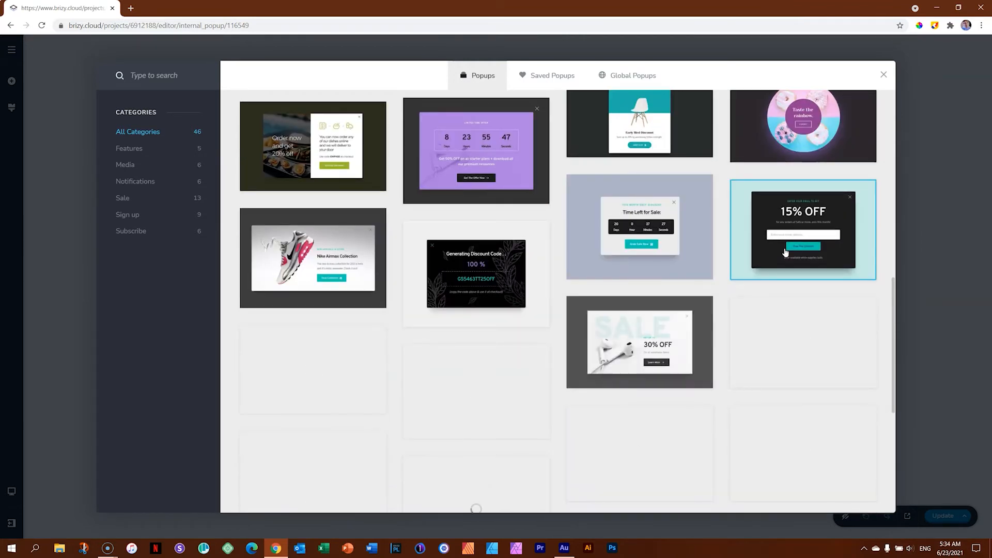
{"action": "scroll", "coordinate": [785, 252], "scroll_direction": "down", "scroll_amount": 4}
{"action": "scroll", "coordinate": [785, 252], "scroll_direction": "down", "scroll_amount": 2}
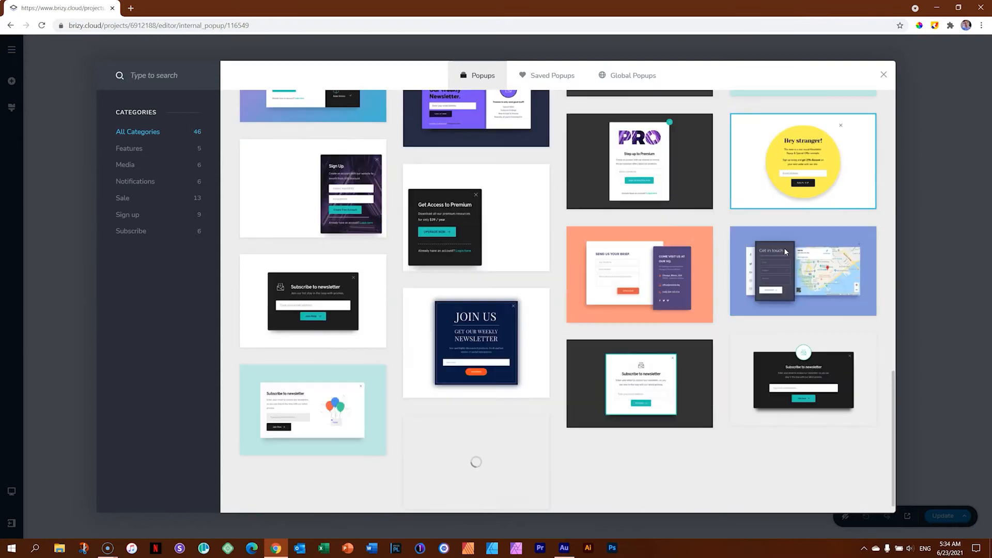
{"action": "left_click", "coordinate": [786, 252]}
{"action": "scroll", "coordinate": [787, 252], "scroll_direction": "up", "scroll_amount": 5}
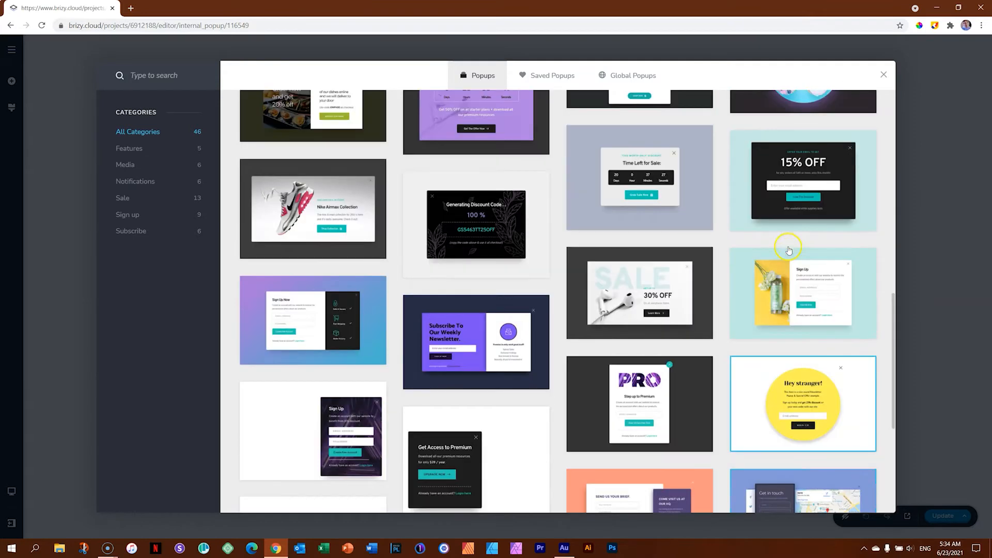
{"action": "left_click", "coordinate": [815, 174]}
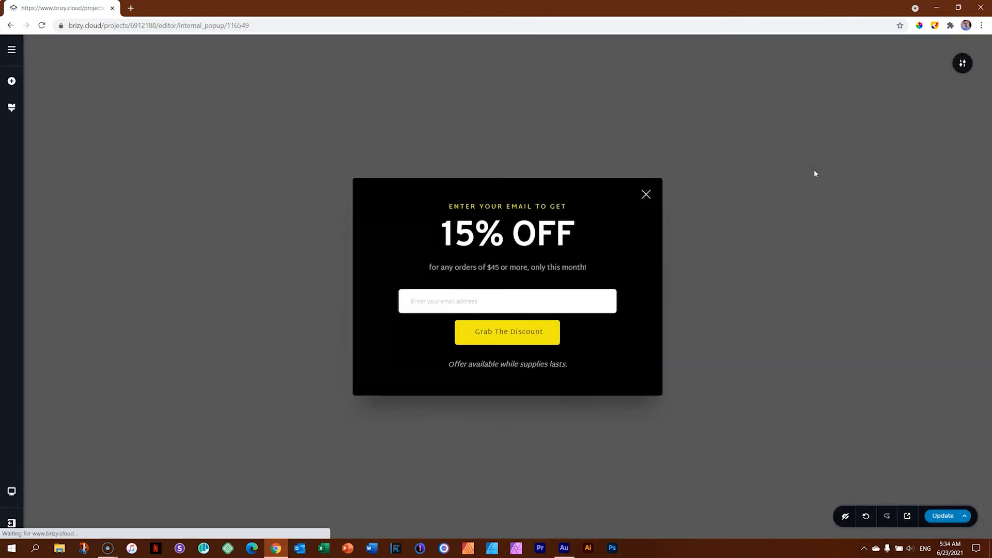
- Examine the project's global styling colours and fonts used by the popup
{"action": "left_click", "coordinate": [501, 181]}
{"action": "left_click", "coordinate": [39, 133]}
{"action": "left_click", "coordinate": [12, 107]}
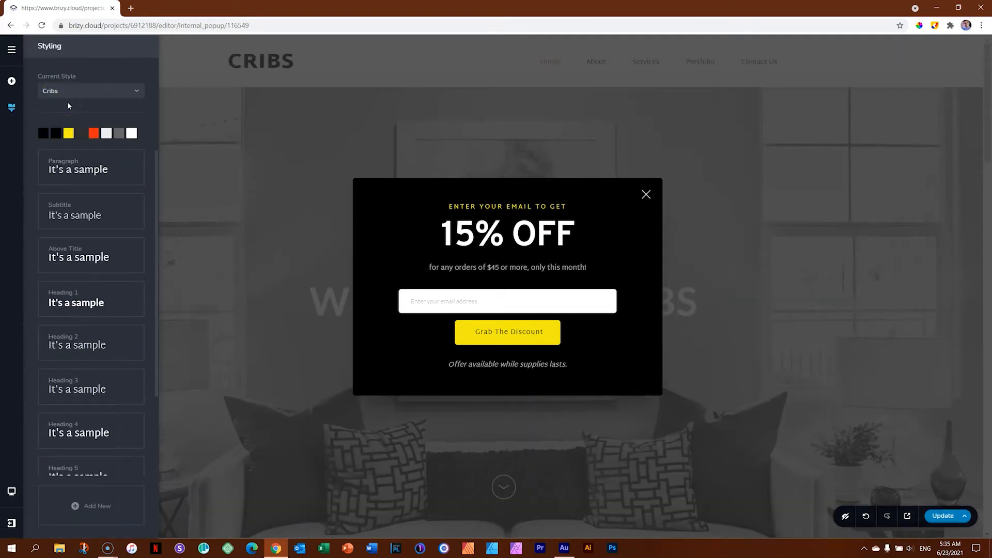
{"action": "left_click", "coordinate": [230, 164]}
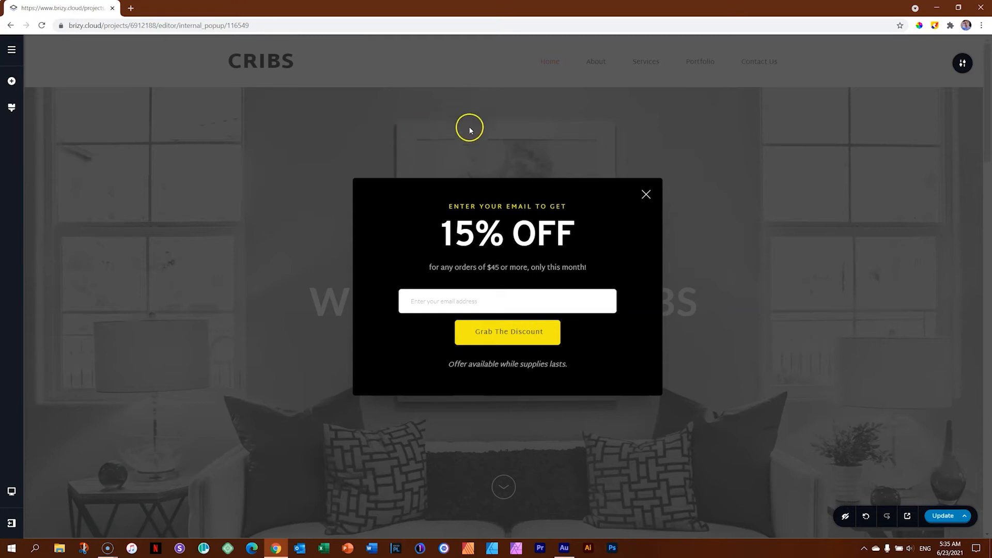
- Open the popup's display conditions and review its triggers, conditions and the available trigger types
{"action": "left_click", "coordinate": [963, 66]}
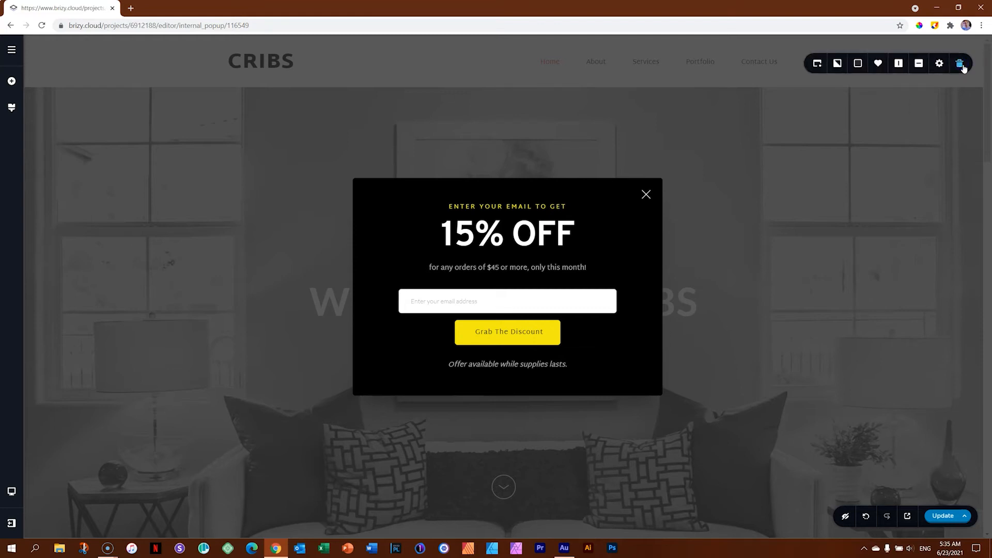
{"action": "left_click", "coordinate": [817, 63]}
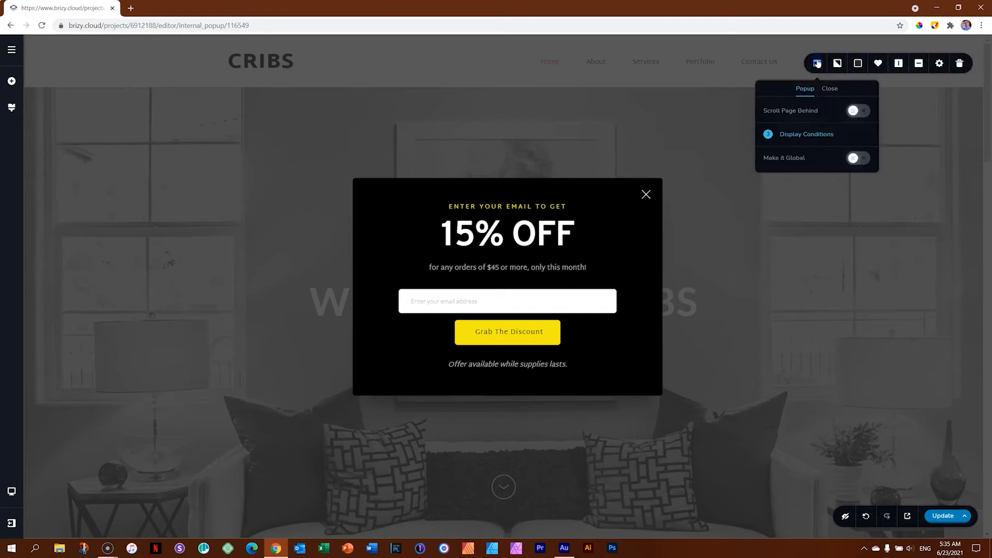
{"action": "left_click", "coordinate": [807, 136]}
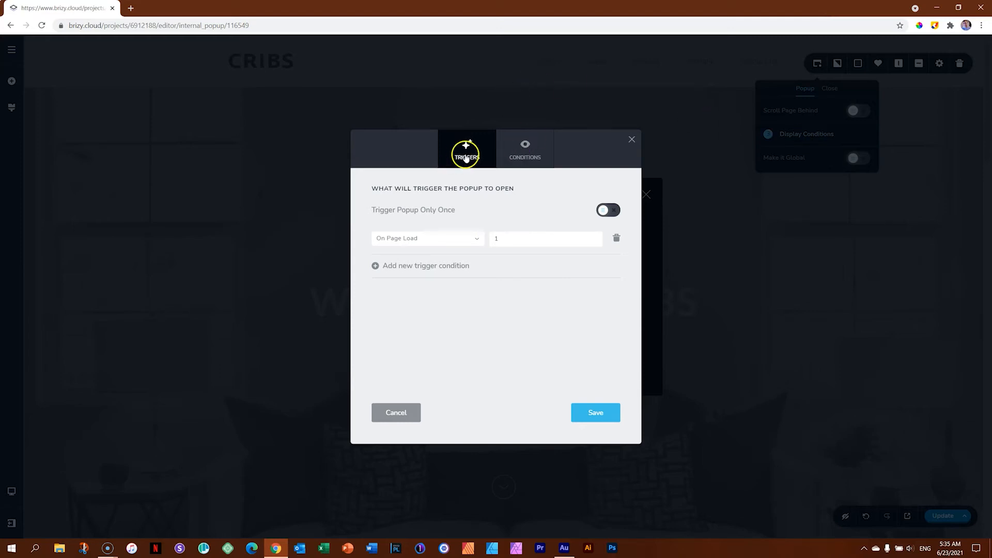
{"action": "left_click", "coordinate": [513, 157]}
{"action": "left_click", "coordinate": [475, 160]}
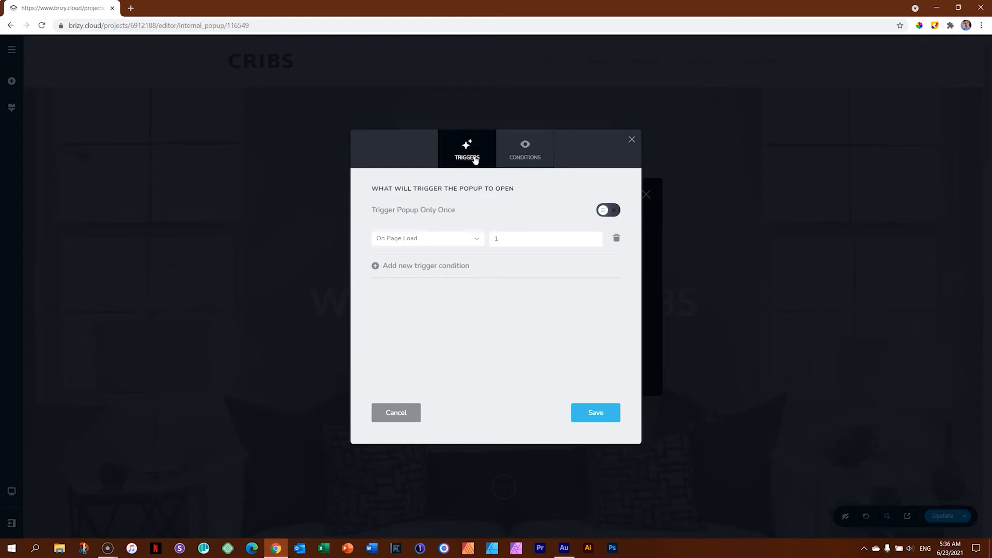
{"action": "left_click", "coordinate": [475, 239]}
{"action": "mouse_move", "coordinate": [484, 256]}
{"action": "left_mouse_down"}
{"action": "mouse_move", "coordinate": [484, 314]}
{"action": "mouse_move", "coordinate": [483, 251]}
{"action": "left_mouse_up"}
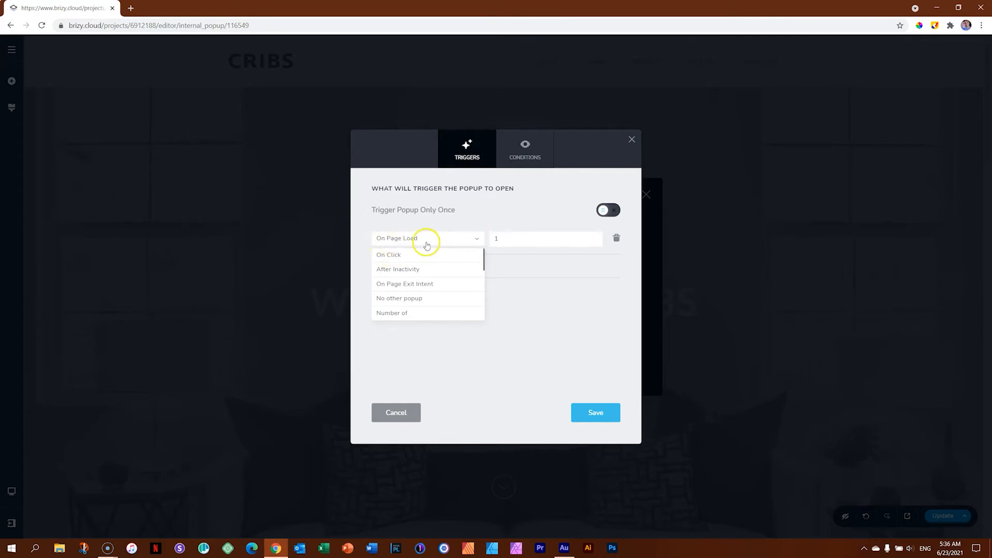
{"action": "left_click", "coordinate": [464, 228]}
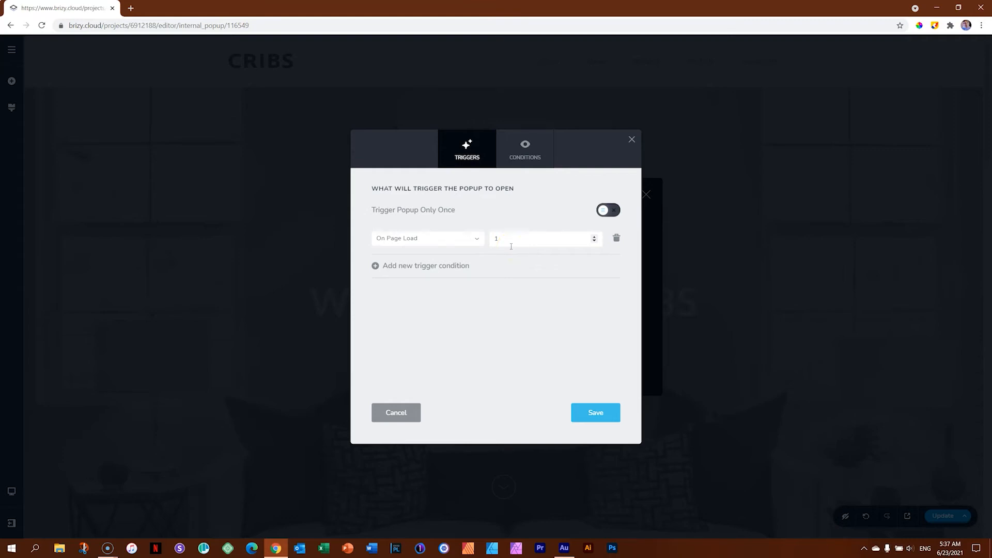
- Set the On Page Load trigger value to 3, save the display conditions, and preview the popup on the live page
{"action": "left_click", "coordinate": [489, 248]}
{"action": "left_click", "coordinate": [504, 239]}
{"action": "left_click_drag", "start_coordinate": [504, 239], "coordinate": [493, 239]}
{"action": "type", "text": "3"}
{"action": "left_click", "coordinate": [596, 413]}
{"action": "left_click", "coordinate": [632, 139]}
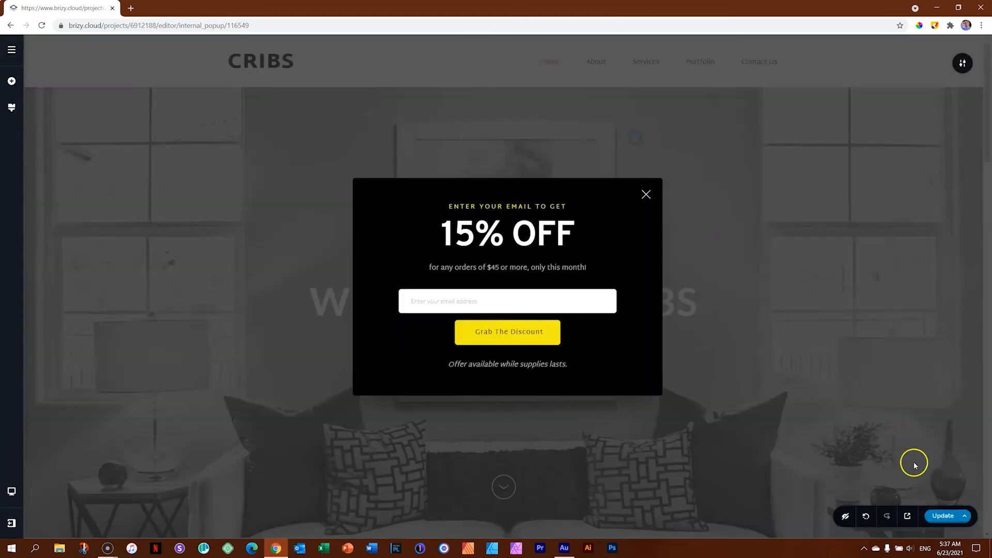
{"action": "left_click", "coordinate": [911, 516]}
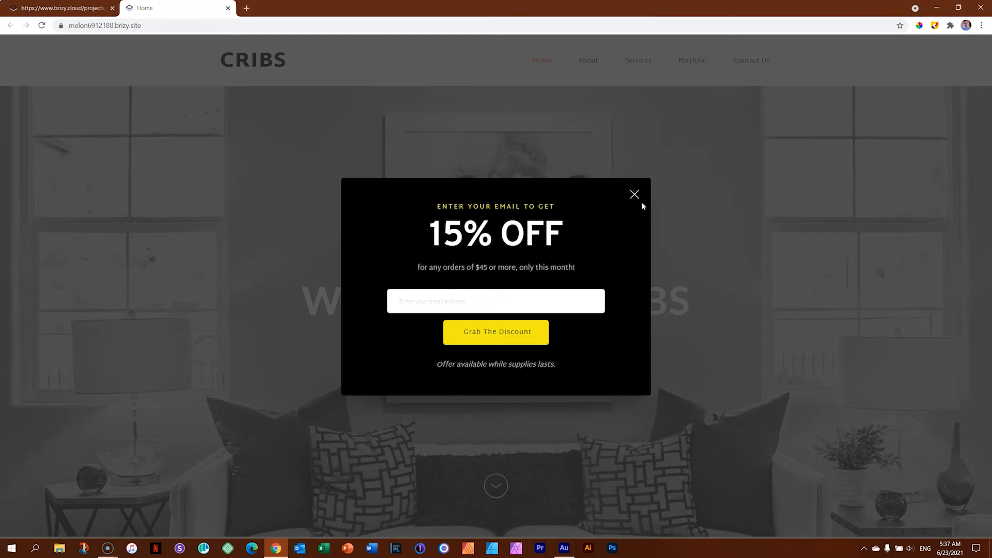
- Change the popup's trigger to On Click with 2 clicks, save the display conditions and update the popup
{"action": "left_click", "coordinate": [76, 12]}
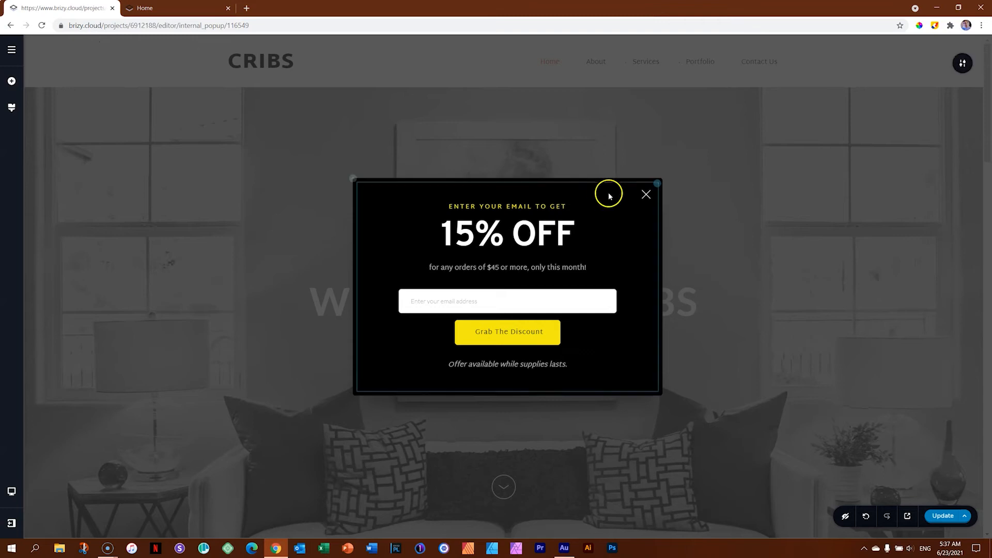
{"action": "mouse_move", "coordinate": [959, 69]}
{"action": "left_click", "coordinate": [817, 64]}
{"action": "left_click", "coordinate": [814, 134]}
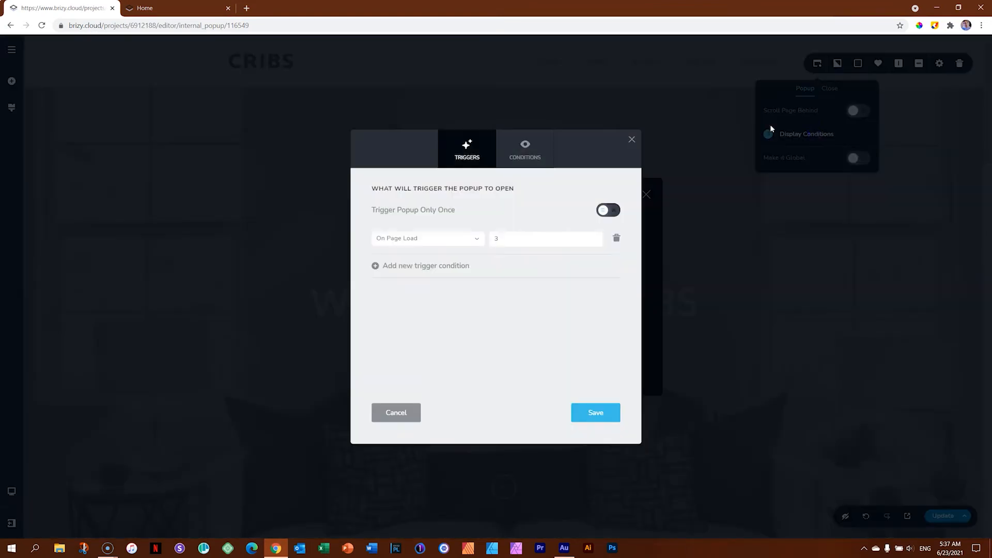
{"action": "left_click", "coordinate": [474, 238]}
{"action": "left_click", "coordinate": [396, 257]}
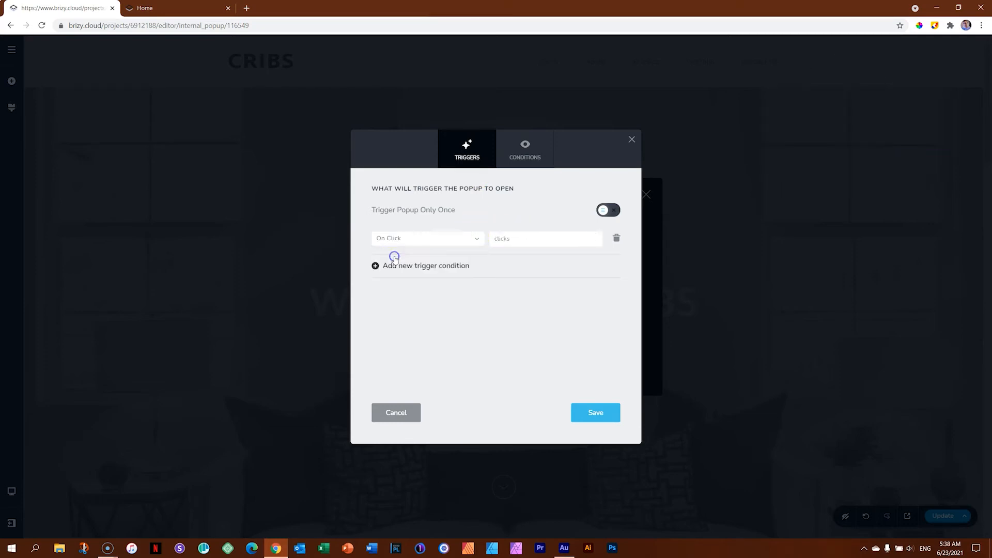
{"action": "left_click", "coordinate": [543, 241]}
{"action": "type", "text": "2"}
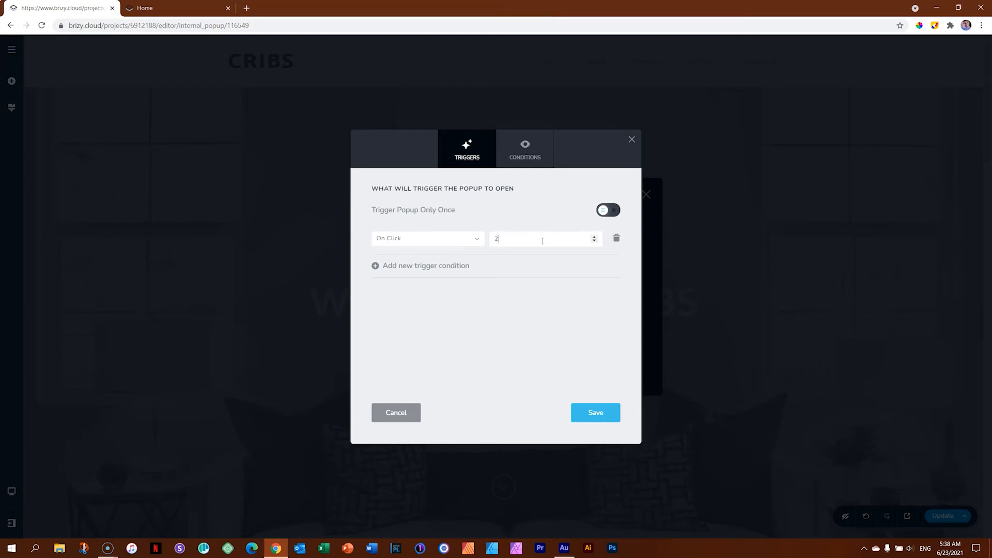
{"action": "left_click", "coordinate": [596, 412]}
{"action": "left_click", "coordinate": [631, 139]}
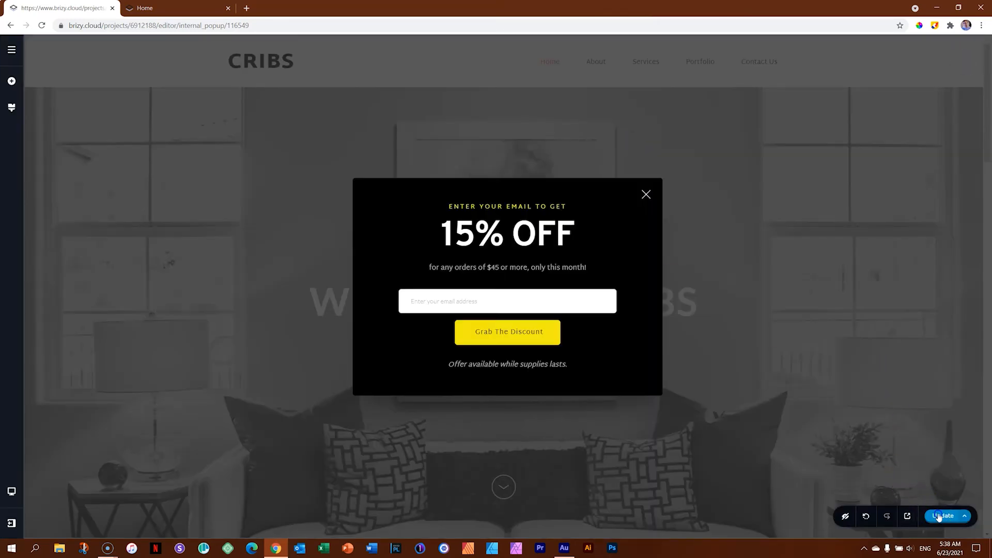
- Reload the live page and test the On Click trigger with two clicks on the page
{"action": "left_click", "coordinate": [160, 9]}
{"action": "left_click", "coordinate": [41, 26]}
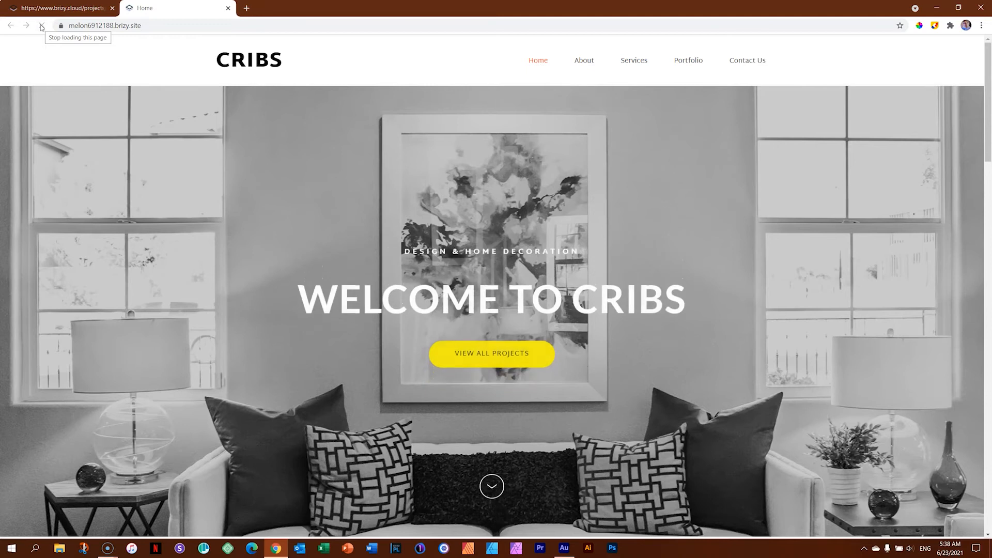
{"action": "left_click_drag", "start_coordinate": [987, 72], "coordinate": [988, 192]}
{"action": "left_click", "coordinate": [823, 206]}
{"action": "left_click", "coordinate": [803, 183]}
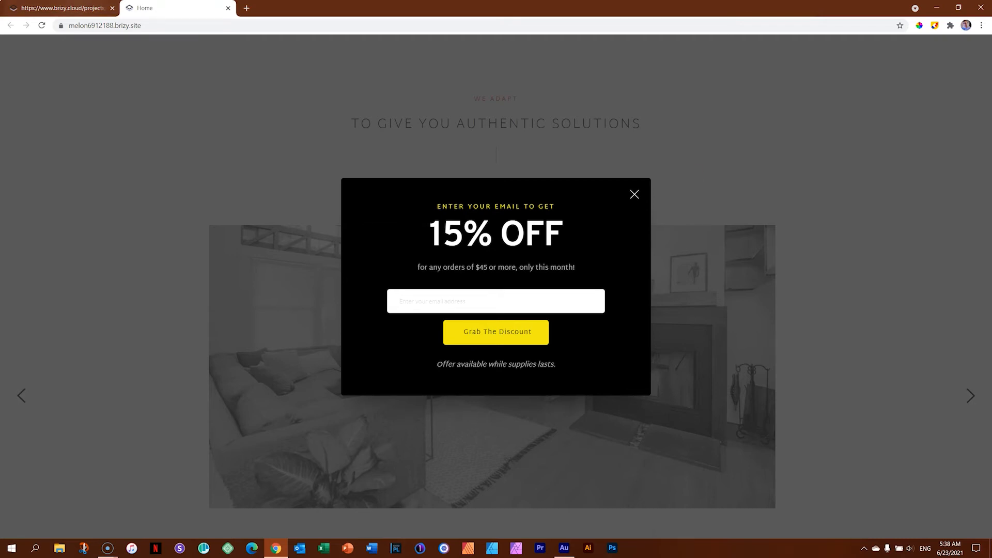
- Return to the popup editor and change the popup's trigger to After Inactivity with 3 seconds
{"action": "left_click", "coordinate": [98, 6]}
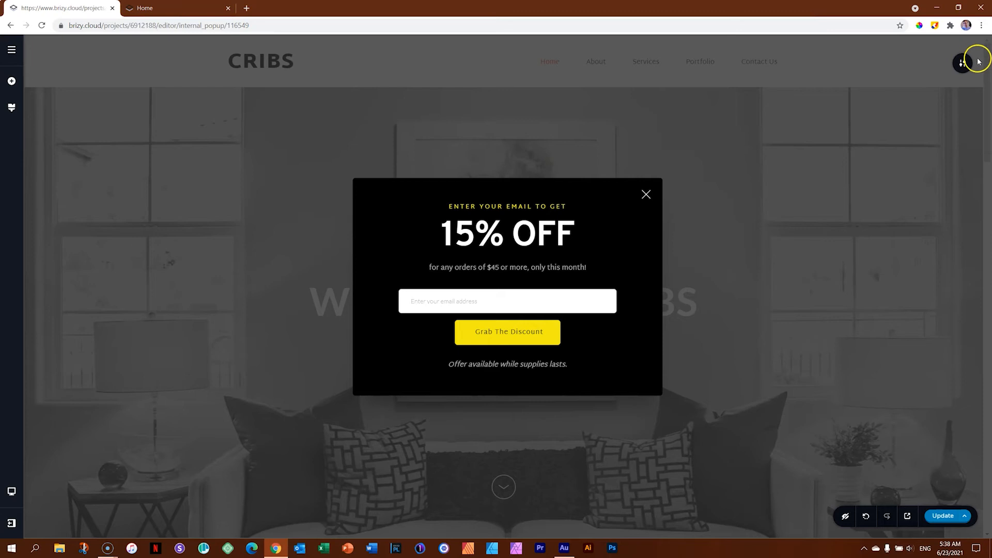
{"action": "left_click", "coordinate": [963, 68]}
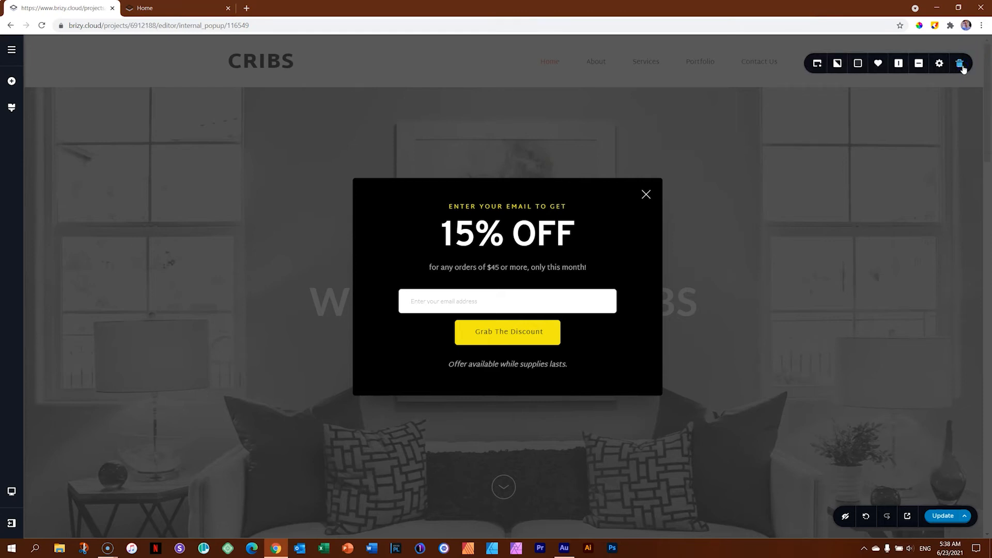
{"action": "left_click", "coordinate": [817, 63]}
{"action": "left_click", "coordinate": [809, 134]}
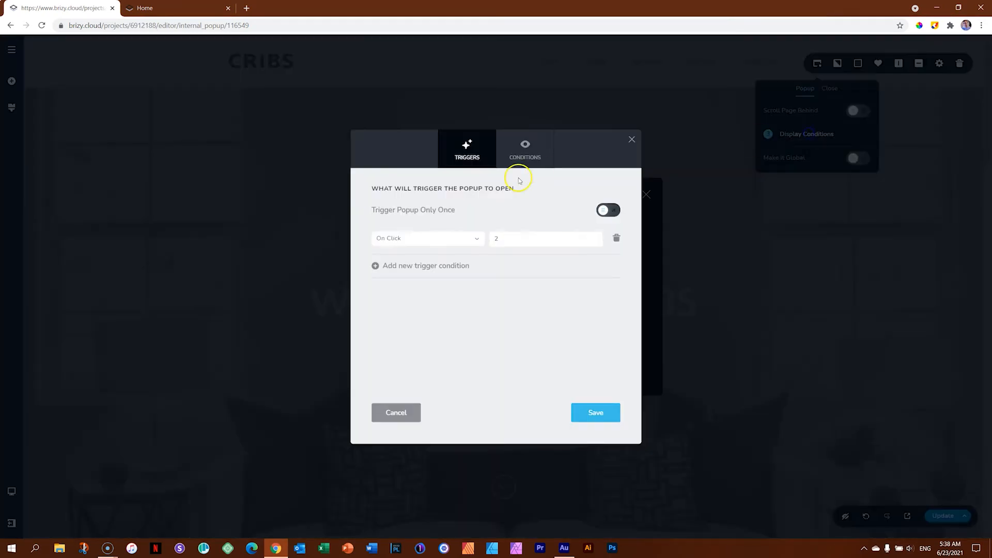
{"action": "left_click", "coordinate": [477, 238]}
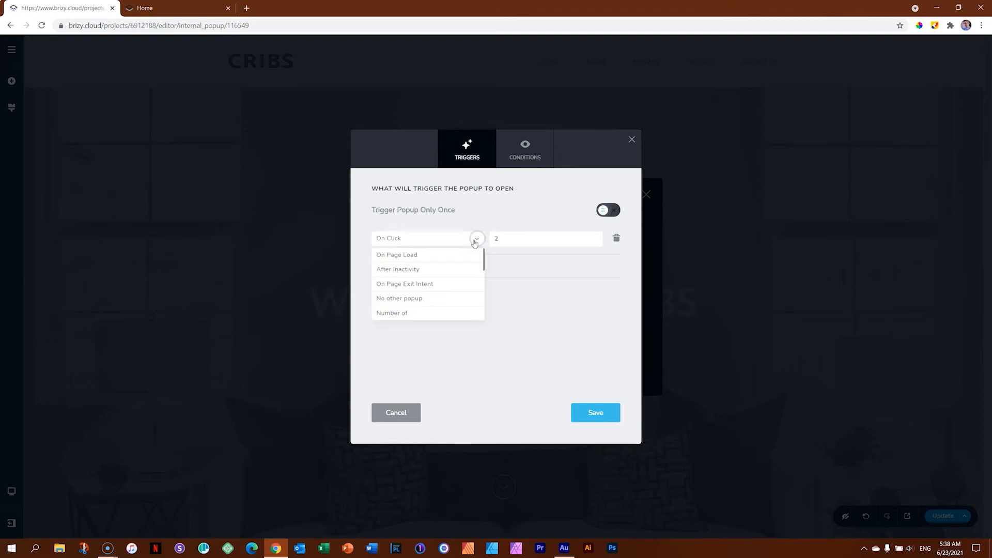
{"action": "left_click", "coordinate": [436, 274]}
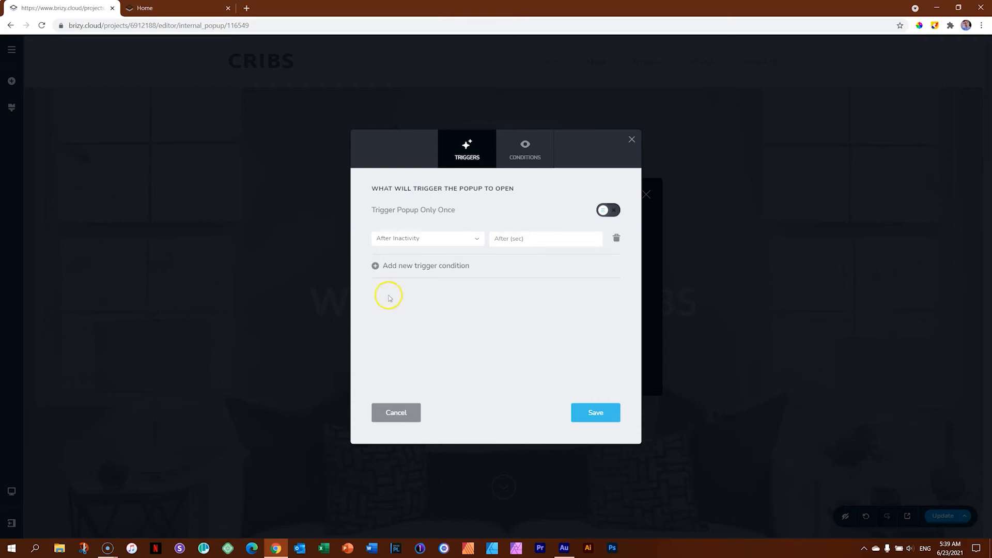
{"action": "left_click", "coordinate": [532, 239]}
{"action": "type", "text": "3"}
- Save the After Inactivity trigger settings and update the popup
{"action": "left_click", "coordinate": [587, 412]}
{"action": "left_click", "coordinate": [613, 180]}
{"action": "left_click", "coordinate": [632, 140]}
{"action": "left_click", "coordinate": [942, 515]}
- Reload the live page and test the After Inactivity trigger by moving around the page and then staying idle
{"action": "left_click", "coordinate": [909, 516]}
{"action": "left_click", "coordinate": [20, 26]}
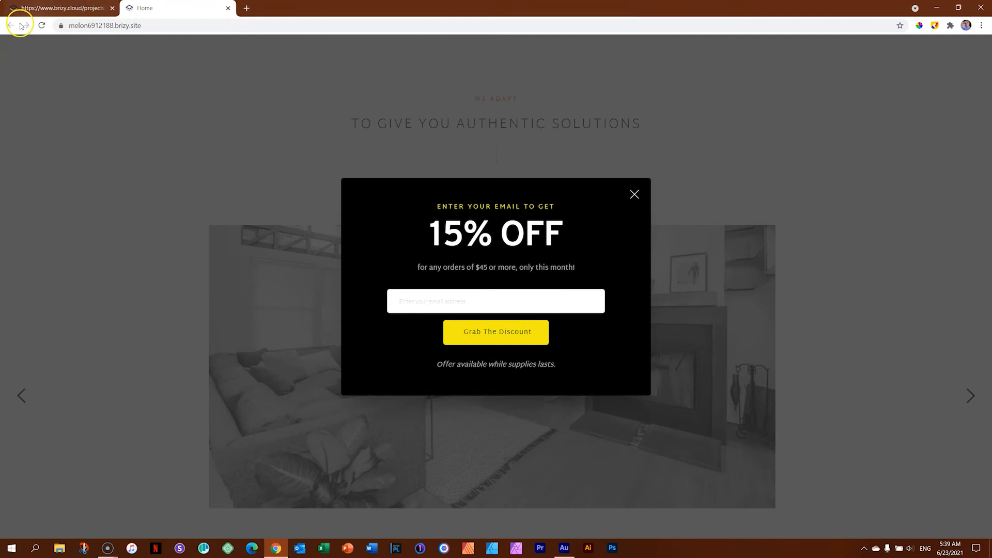
{"action": "left_click", "coordinate": [42, 25]}
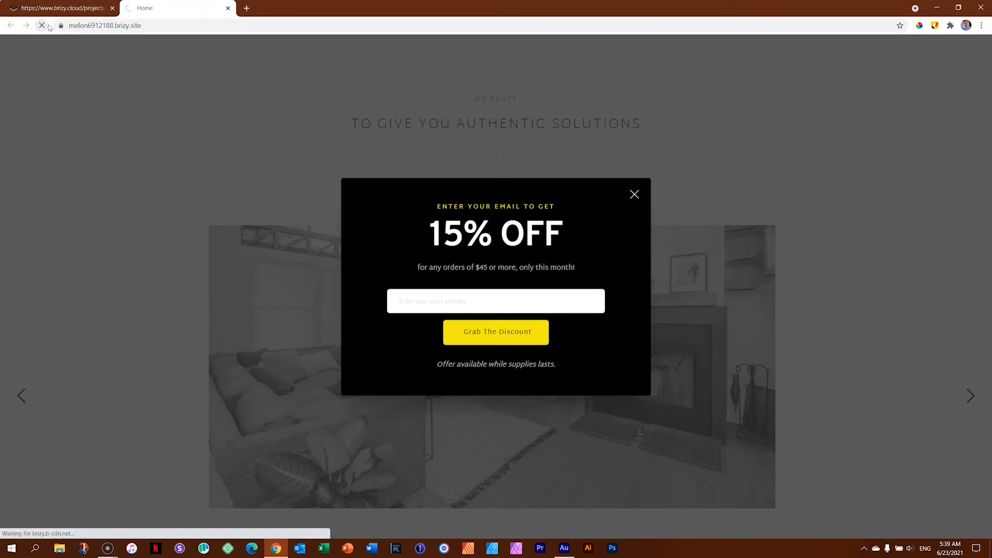
{"action": "left_click", "coordinate": [52, 27]}
{"action": "scroll", "coordinate": [569, 225], "scroll_direction": "down", "scroll_amount": 4}
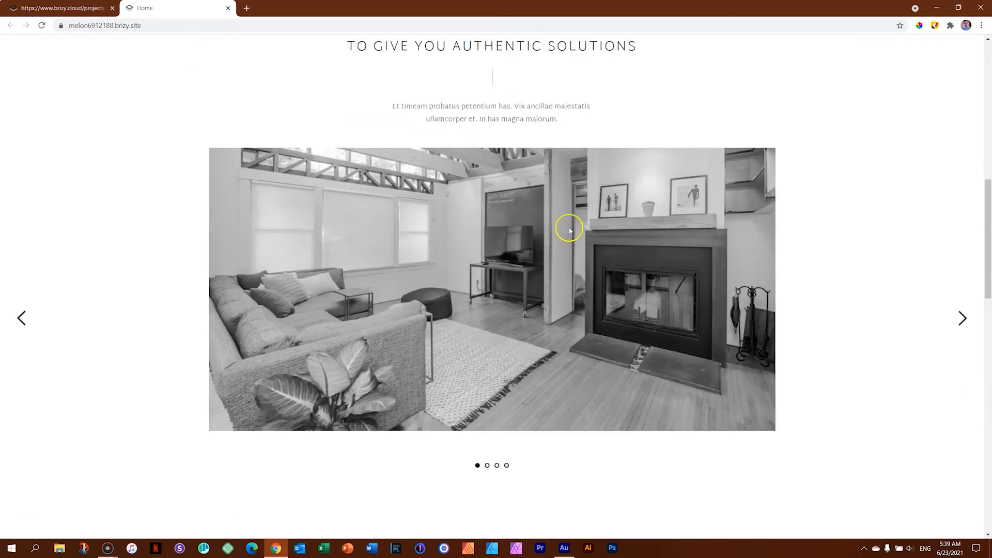
{"action": "scroll", "coordinate": [568, 225], "scroll_direction": "up", "scroll_amount": 3}
{"action": "scroll", "coordinate": [569, 225], "scroll_direction": "up", "scroll_amount": 10}
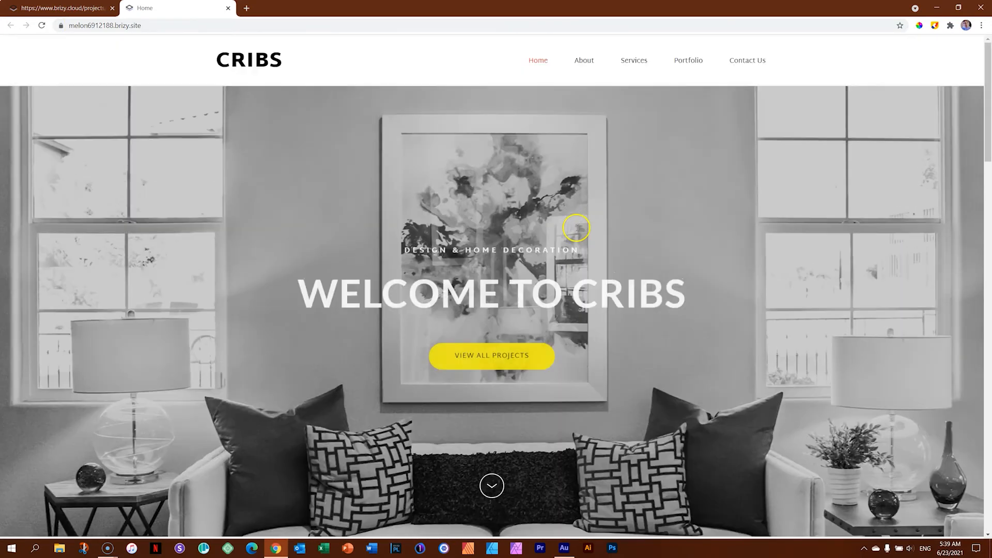
{"action": "scroll", "coordinate": [575, 231], "scroll_direction": "down", "scroll_amount": 7}
{"action": "scroll", "coordinate": [578, 231], "scroll_direction": "down", "scroll_amount": 10}
{"action": "scroll", "coordinate": [578, 228], "scroll_direction": "up", "scroll_amount": 7}
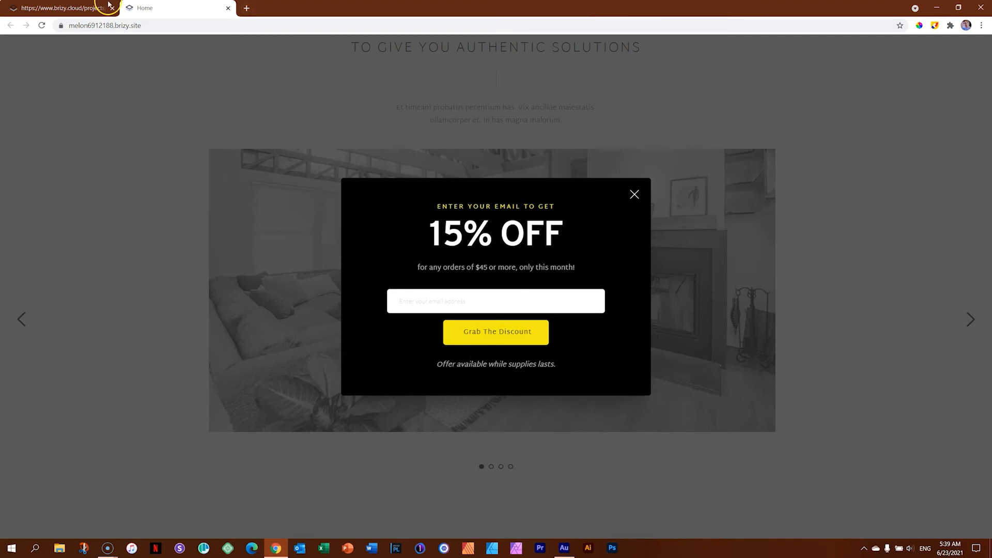
- Reopen the popup's display conditions and change its trigger to On Page Exit Intent
{"action": "left_click", "coordinate": [82, 8]}
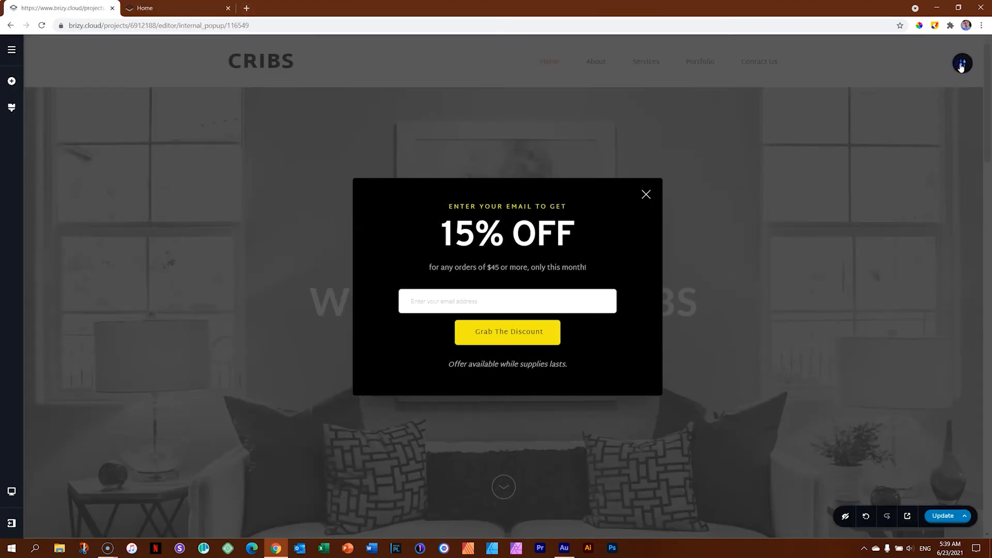
{"action": "mouse_move", "coordinate": [961, 66]}
{"action": "left_click", "coordinate": [817, 63]}
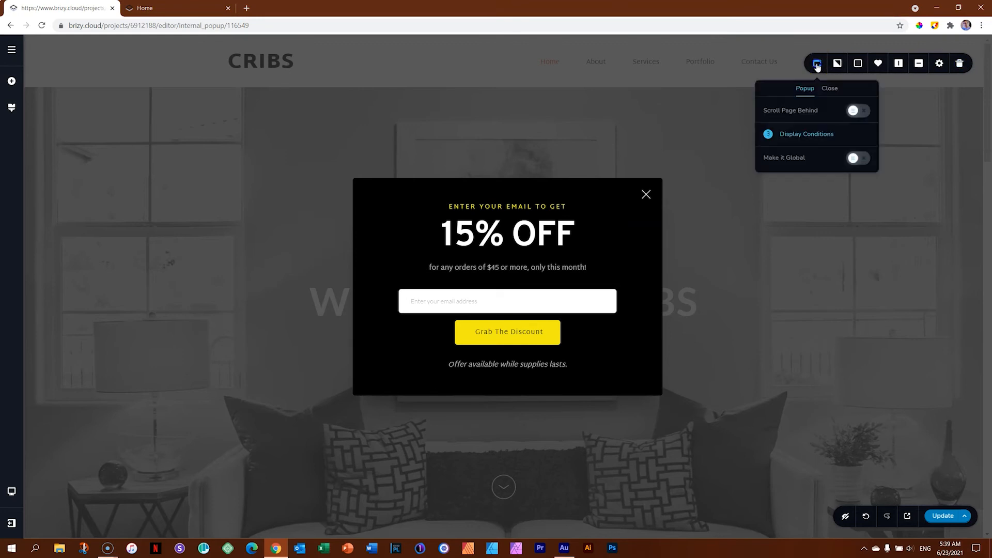
{"action": "left_click", "coordinate": [814, 136]}
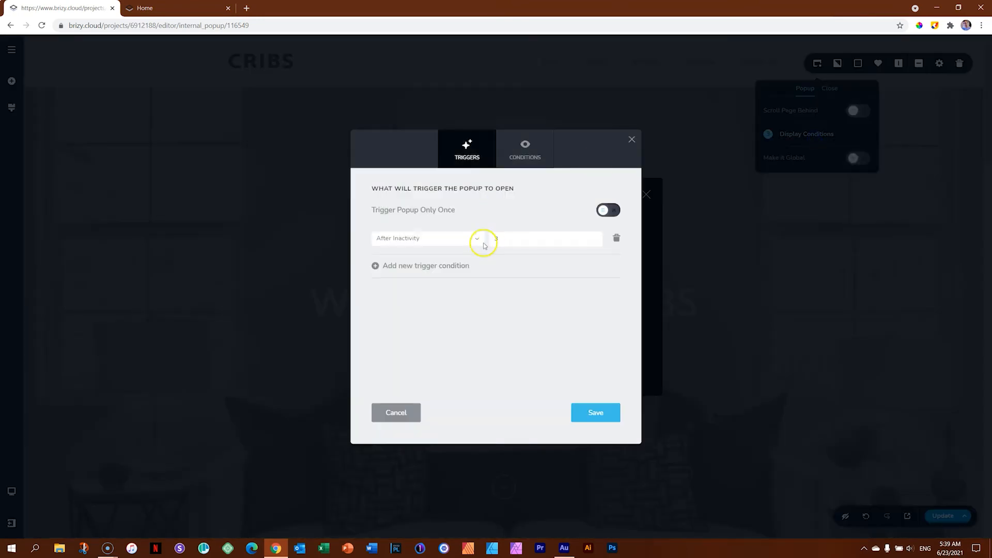
{"action": "left_click", "coordinate": [476, 240]}
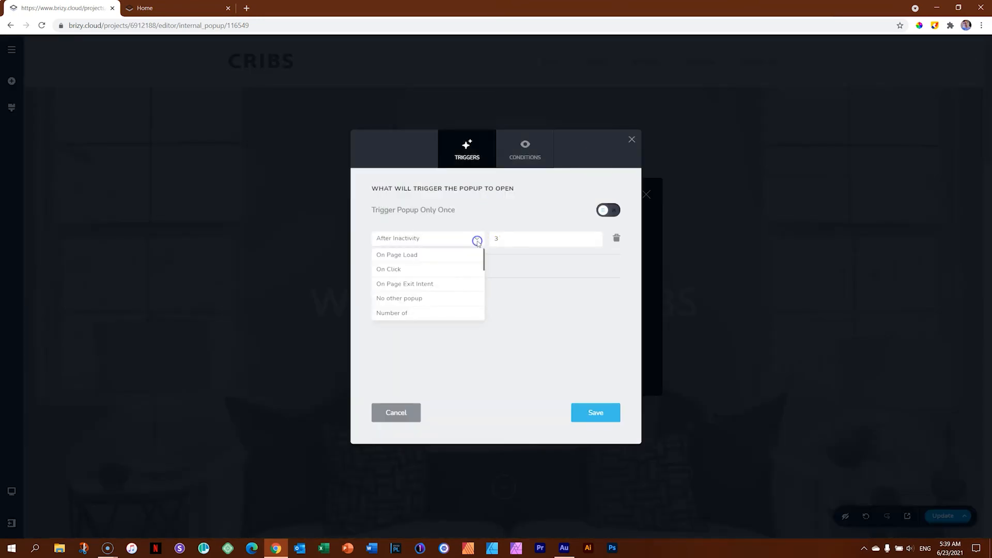
{"action": "left_click", "coordinate": [408, 286]}
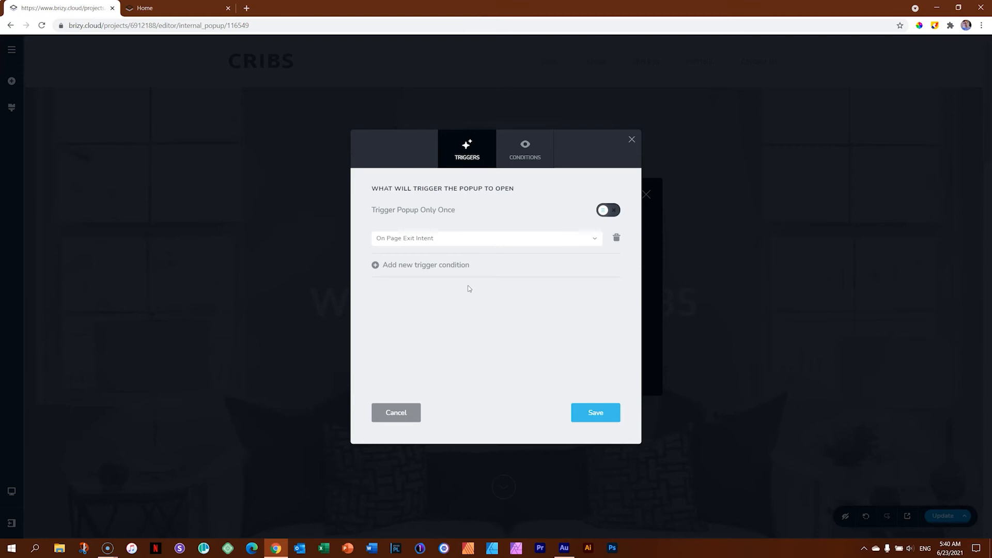
- Save the On Page Exit Intent trigger and update the popup
{"action": "left_click", "coordinate": [605, 420]}
{"action": "left_click", "coordinate": [632, 140]}
{"action": "left_click", "coordinate": [956, 517]}
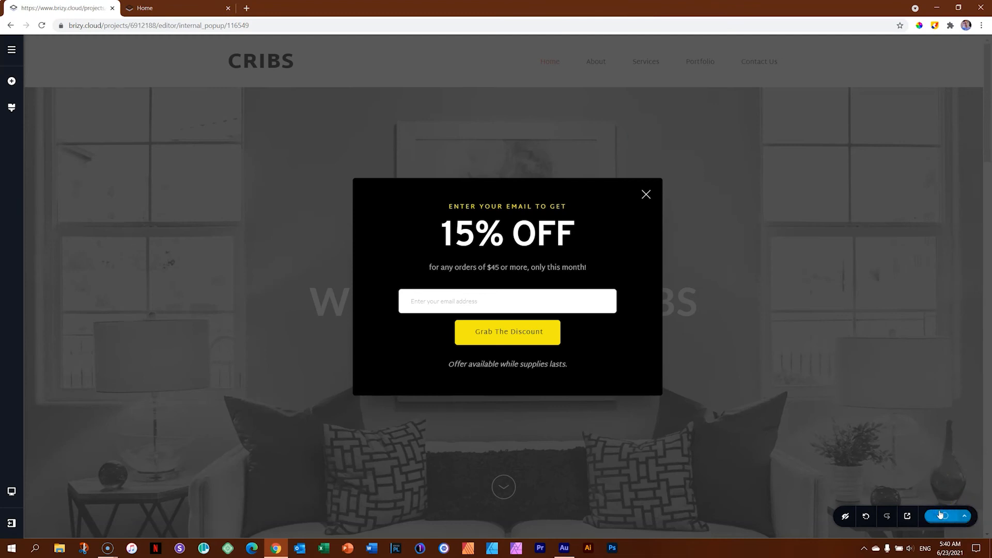
- Reload the live page, test the exit intent trigger by leaving the page area, and close the popup
{"action": "left_click", "coordinate": [178, 8]}
{"action": "left_click", "coordinate": [42, 26]}
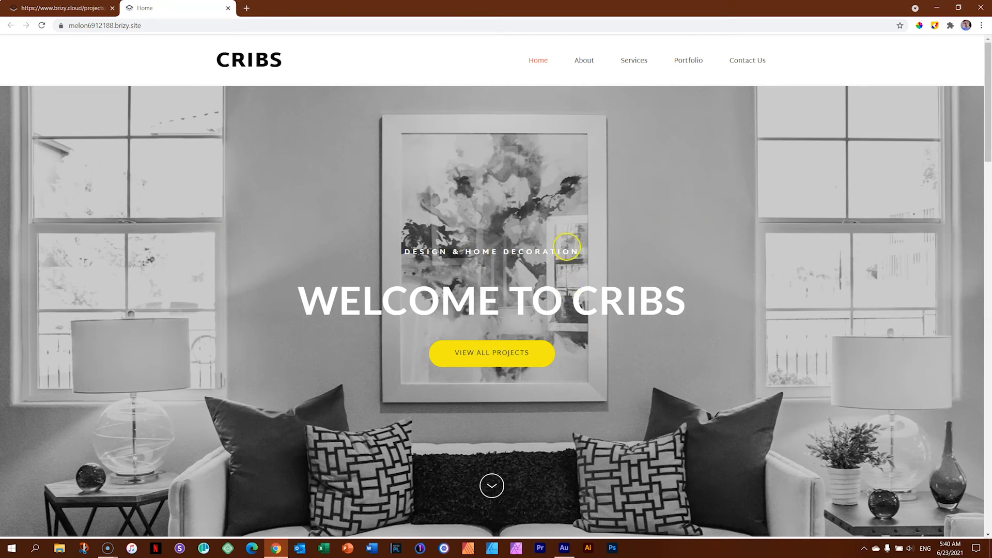
{"action": "mouse_move", "coordinate": [639, 23]}
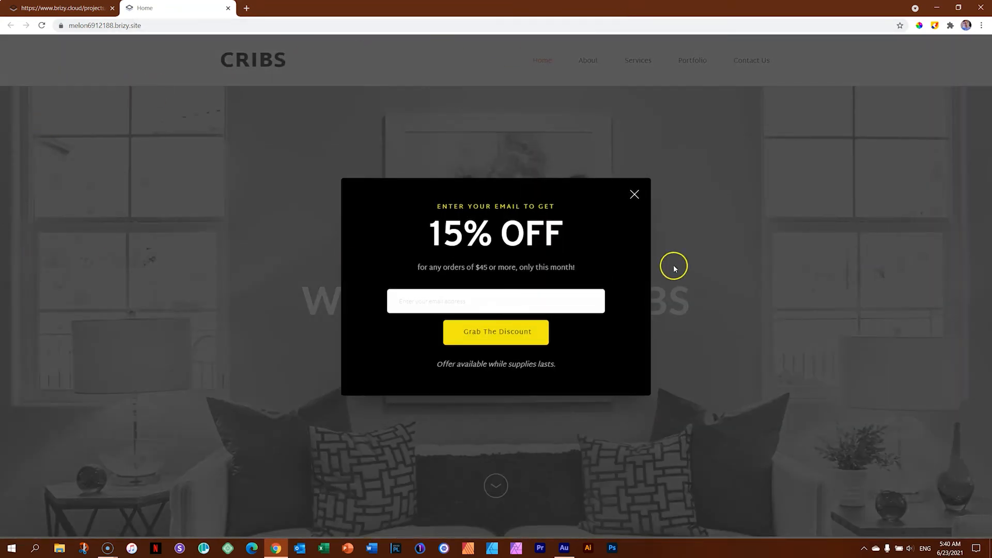
{"action": "left_click", "coordinate": [634, 196]}
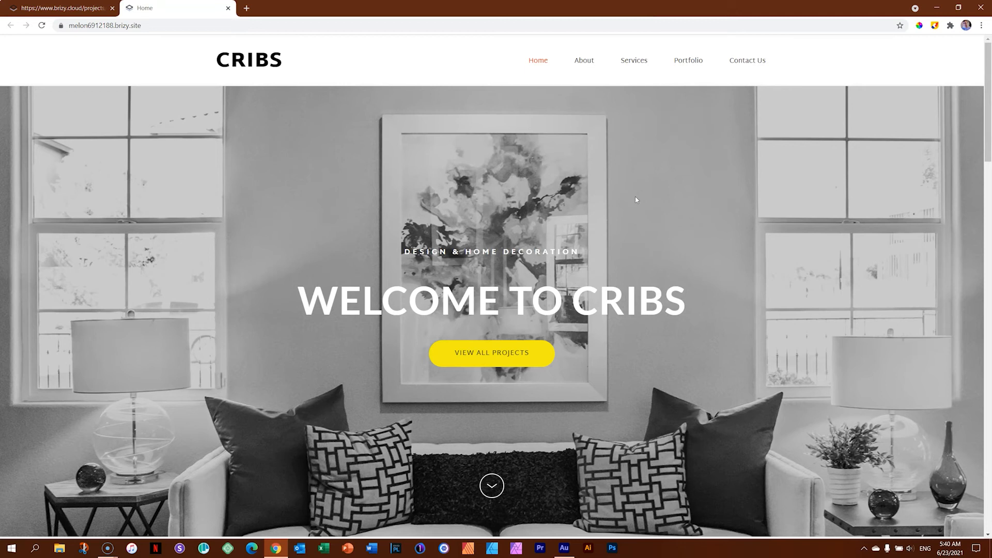
- Reopen the popup's display conditions in the editor and review the full list of available trigger types
{"action": "left_click", "coordinate": [62, 8]}
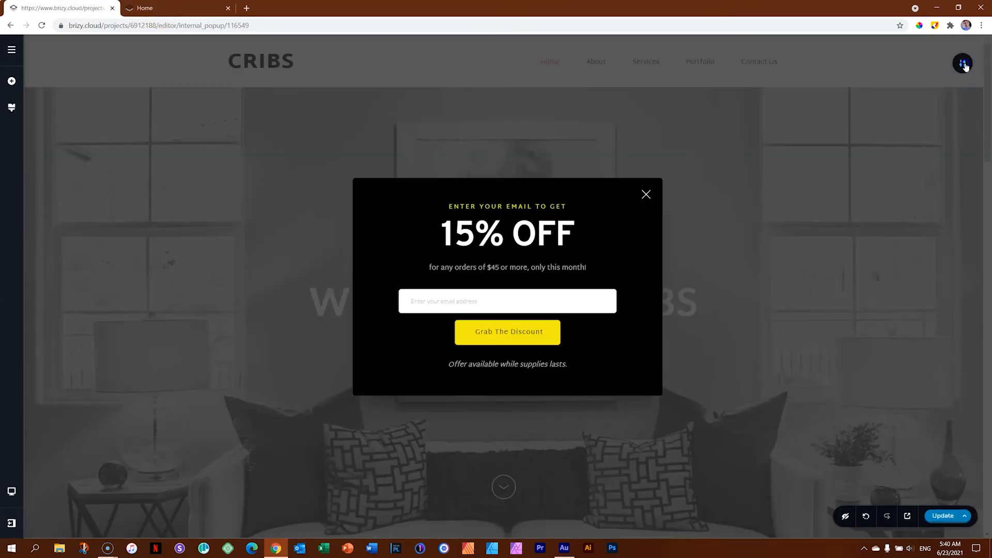
{"action": "left_click", "coordinate": [964, 64]}
{"action": "left_click", "coordinate": [818, 64]}
{"action": "left_click", "coordinate": [815, 136]}
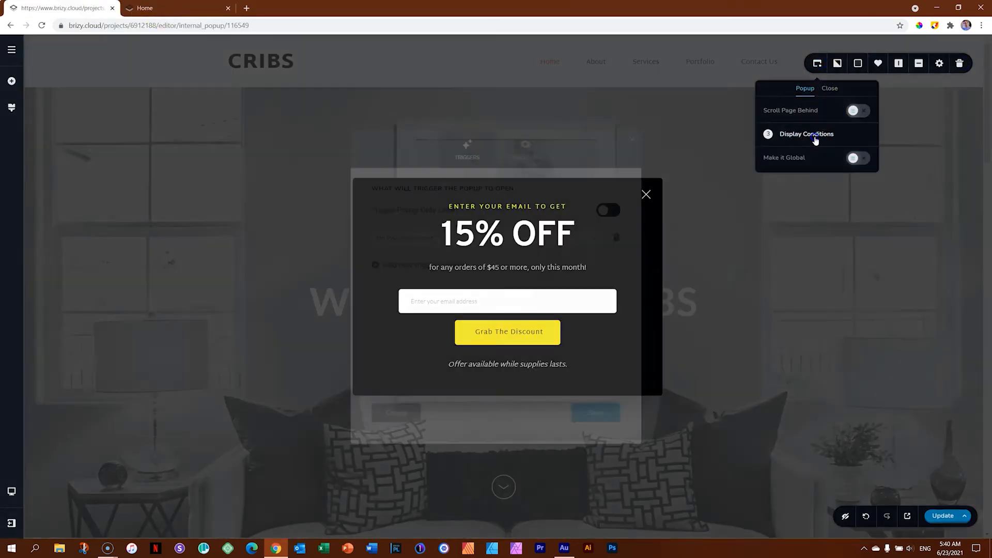
{"action": "left_click", "coordinate": [468, 239]}
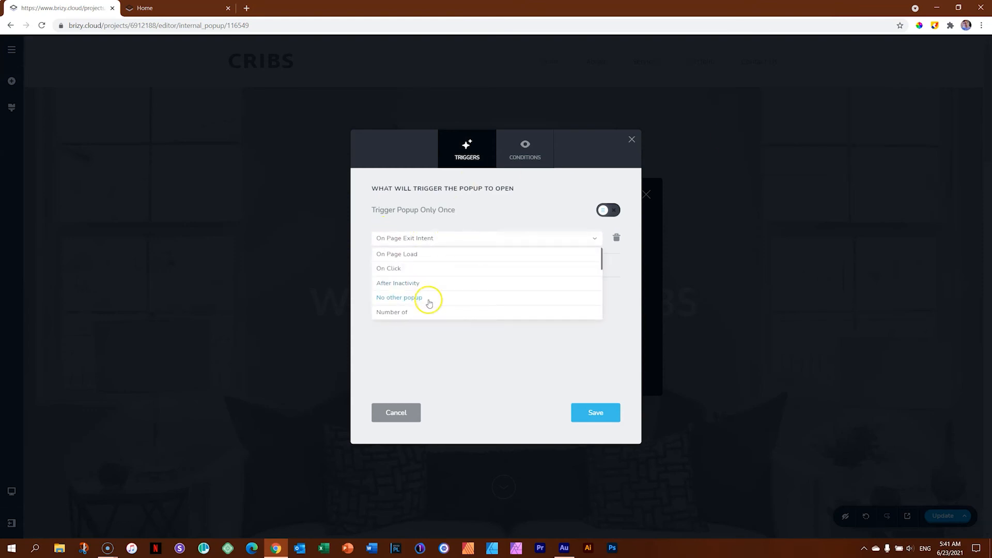
{"action": "scroll", "coordinate": [430, 301], "scroll_direction": "down", "scroll_amount": 5}
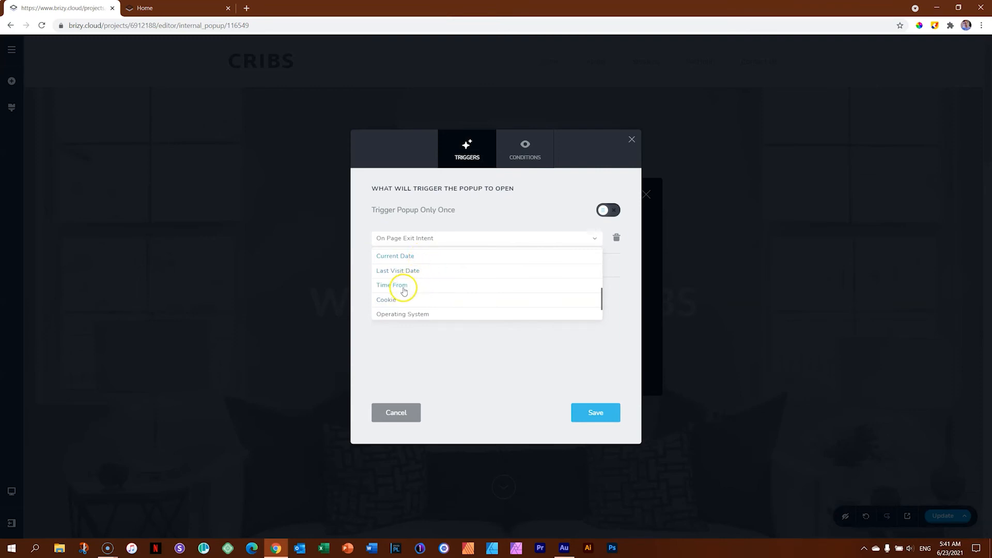
{"action": "scroll", "coordinate": [411, 295], "scroll_direction": "down", "scroll_amount": 2}
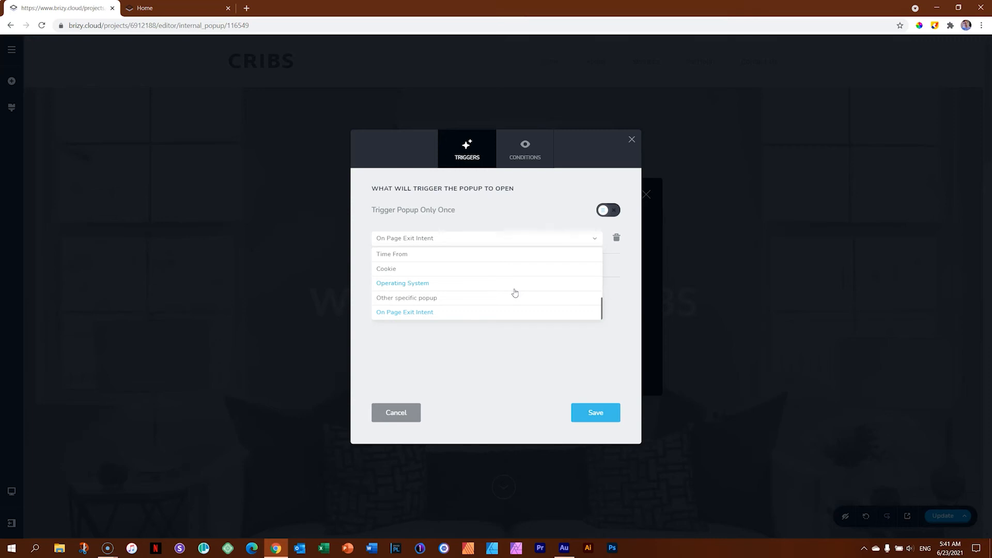
{"action": "scroll", "coordinate": [516, 294], "scroll_direction": "up", "scroll_amount": 3}
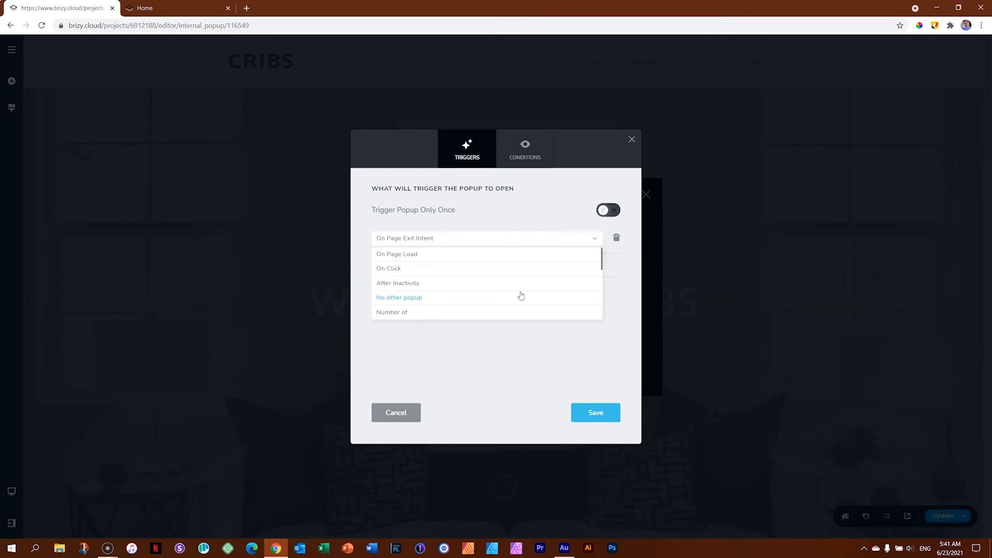
- Change the trigger to On Click with 3 clicks and add On Page Exit Intent as a second trigger condition
{"action": "left_click", "coordinate": [403, 268]}
{"action": "left_click", "coordinate": [535, 236]}
{"action": "type", "text": "3"}
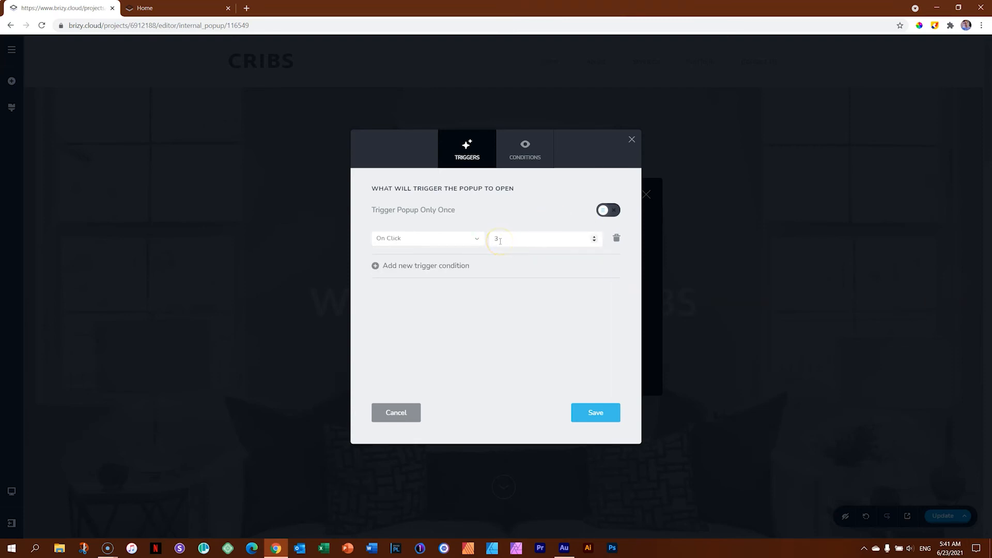
{"action": "left_click", "coordinate": [388, 265]}
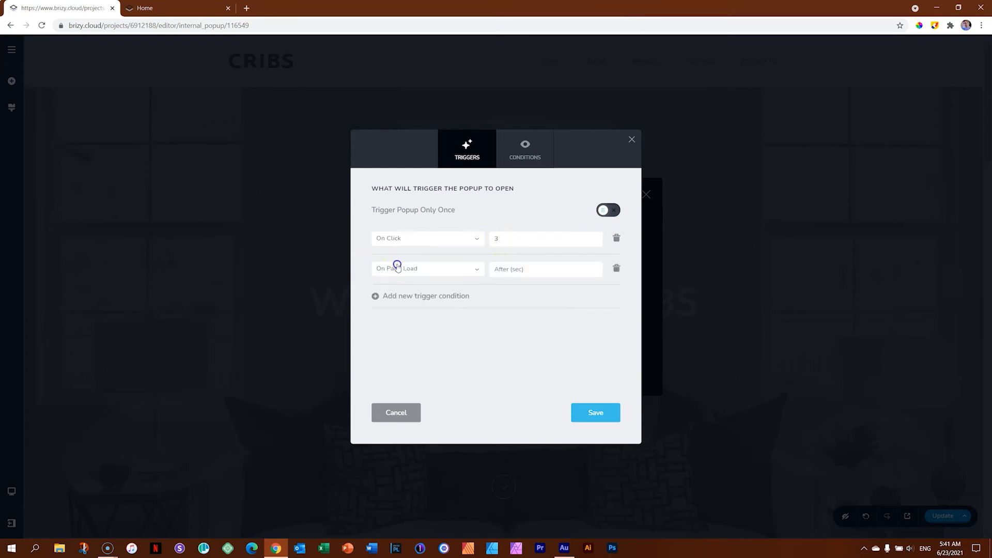
{"action": "left_click", "coordinate": [472, 272]}
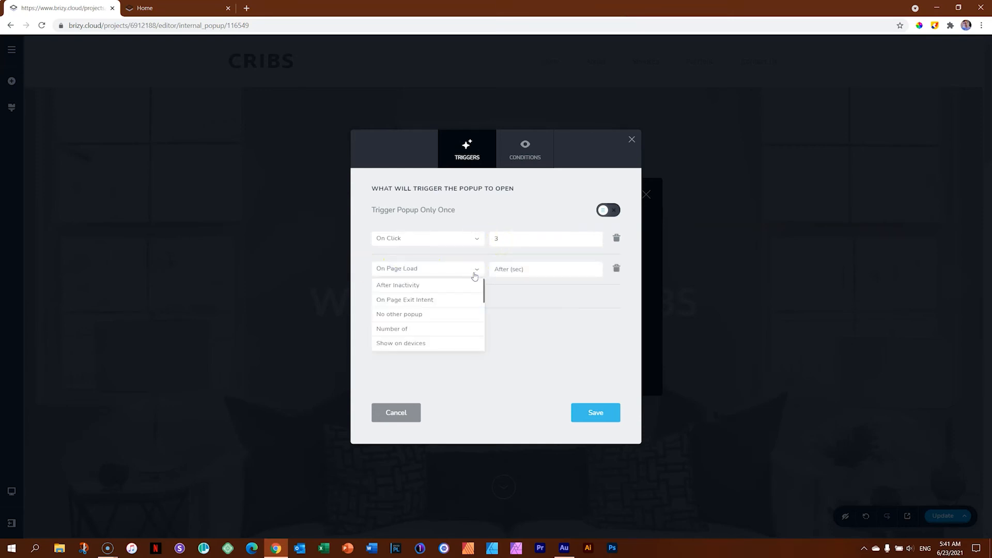
{"action": "left_click", "coordinate": [427, 300]}
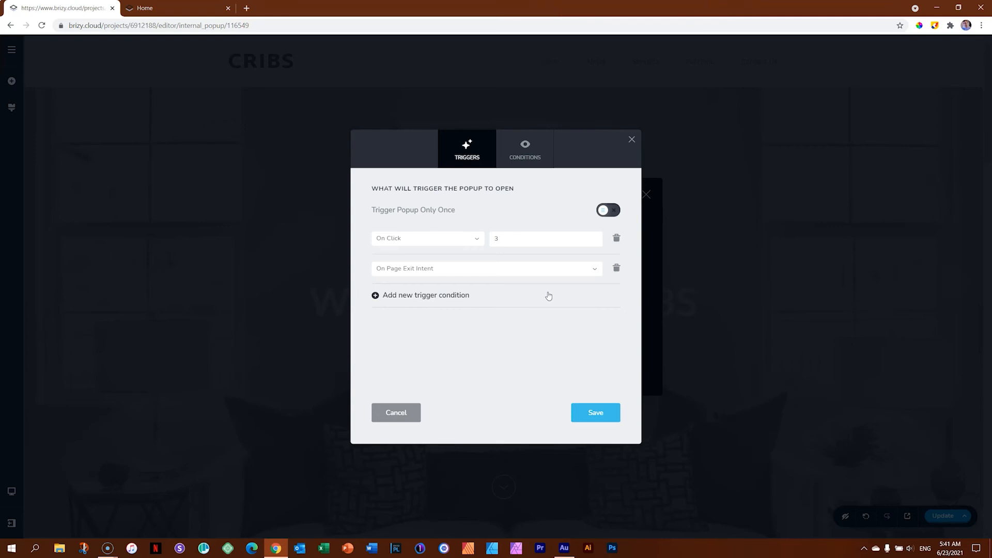
- Try out the Trigger Popup Only Once option by switching it on and back off
{"action": "left_click", "coordinate": [468, 163]}
{"action": "left_click", "coordinate": [615, 210]}
{"action": "key", "text": "ctrl+Tab"}
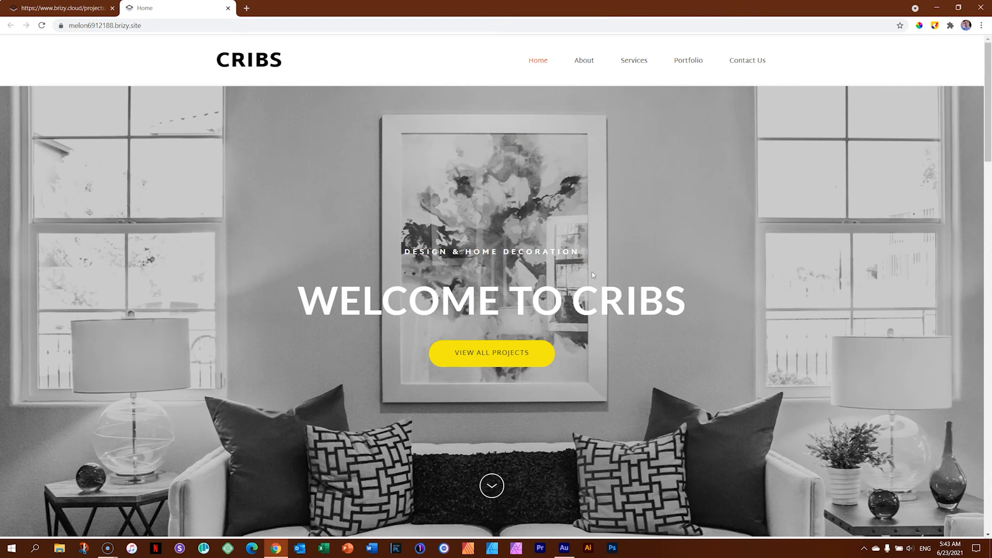
{"action": "left_click", "coordinate": [90, 10]}
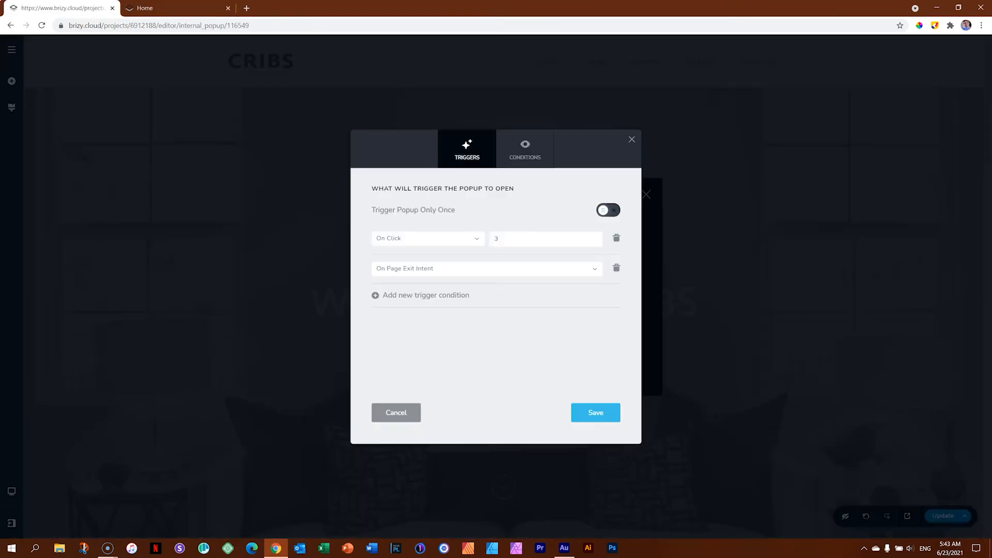
{"action": "left_click", "coordinate": [612, 212]}
{"action": "left_click", "coordinate": [614, 213]}
{"action": "left_click", "coordinate": [614, 212]}
{"action": "left_click", "coordinate": [611, 214]}
- Remove the On Click trigger and set the popup's display condition to include Pages
{"action": "left_click", "coordinate": [617, 238]}
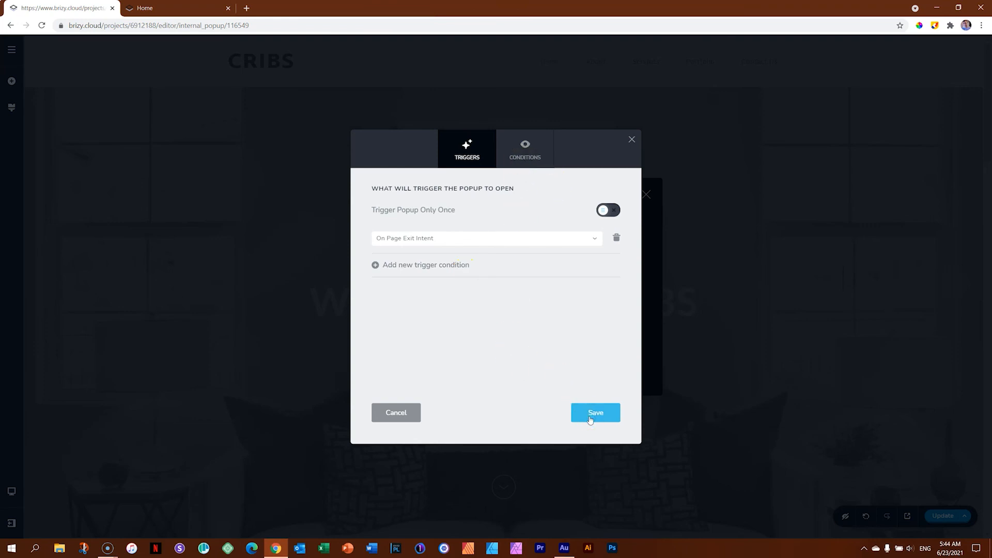
{"action": "left_click", "coordinate": [516, 156]}
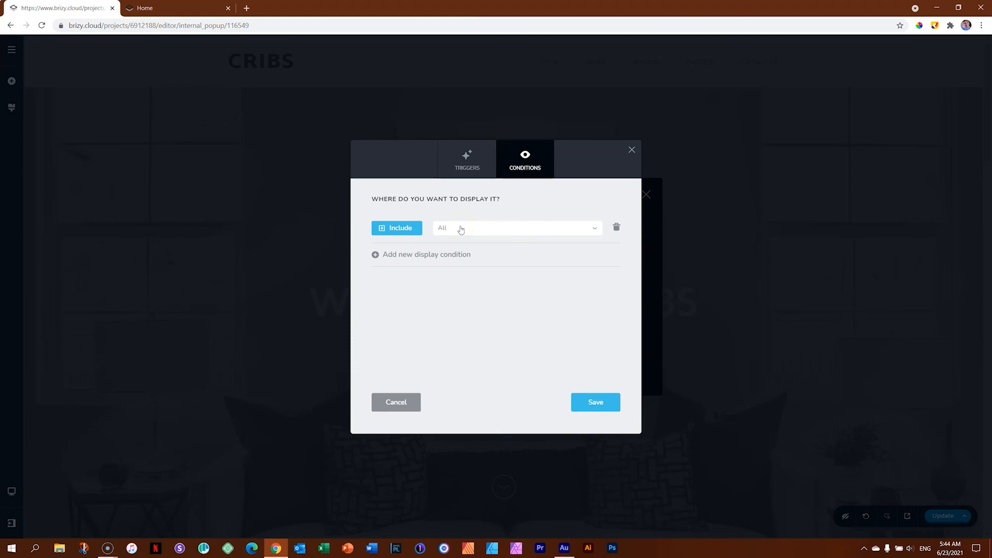
{"action": "left_click", "coordinate": [590, 231]}
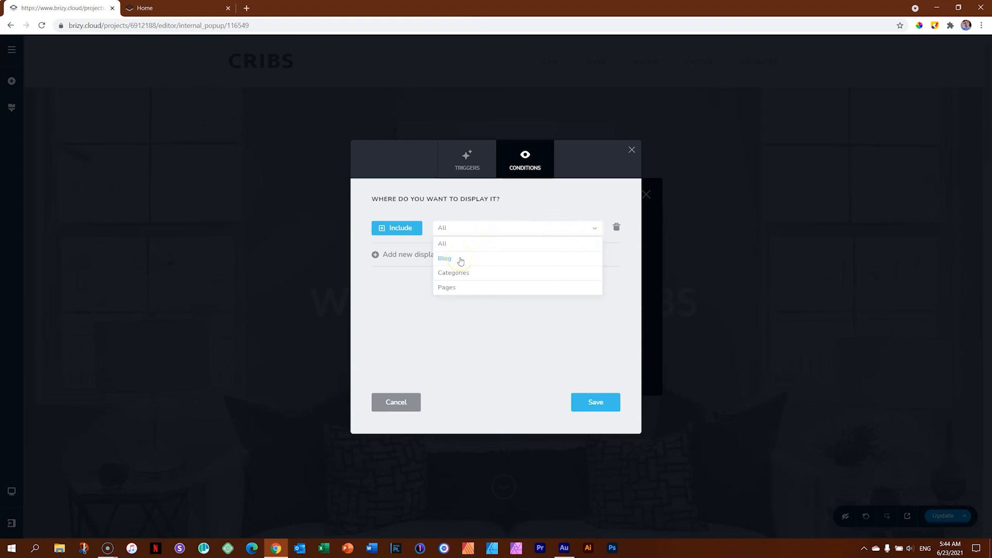
{"action": "left_click", "coordinate": [460, 274]}
{"action": "left_click", "coordinate": [451, 290]}
{"action": "left_click", "coordinate": [452, 289]}
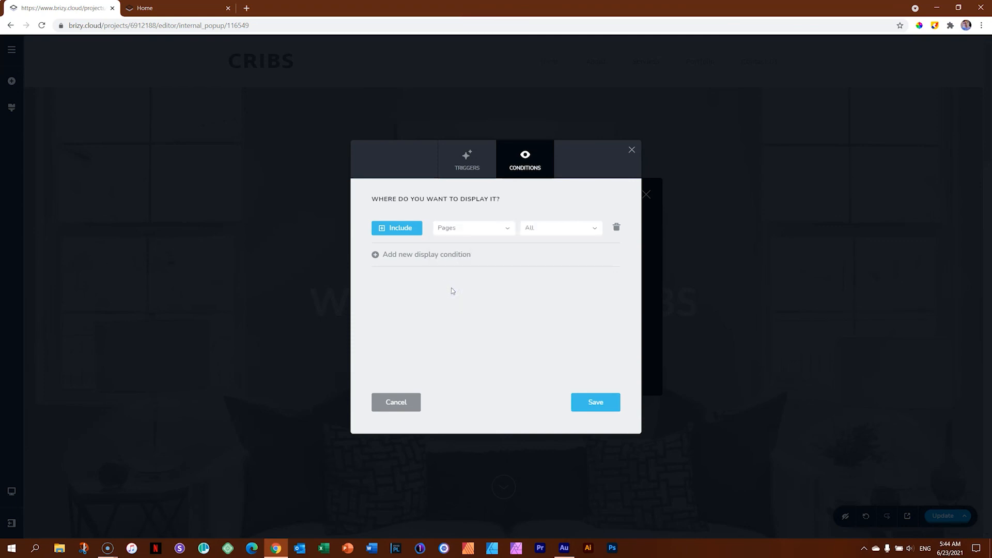
- Limit the popup's Pages display condition to the Contact Us page and save it
{"action": "left_click", "coordinate": [593, 228]}
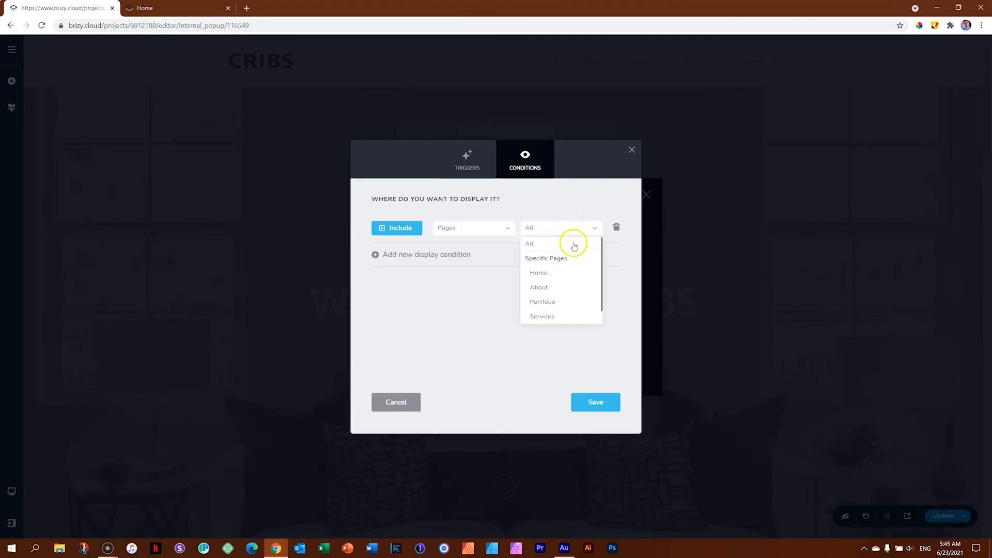
{"action": "scroll", "coordinate": [577, 306], "scroll_direction": "down", "scroll_amount": 1}
{"action": "scroll", "coordinate": [577, 305], "scroll_direction": "up", "scroll_amount": 1}
{"action": "scroll", "coordinate": [572, 304], "scroll_direction": "down", "scroll_amount": 1}
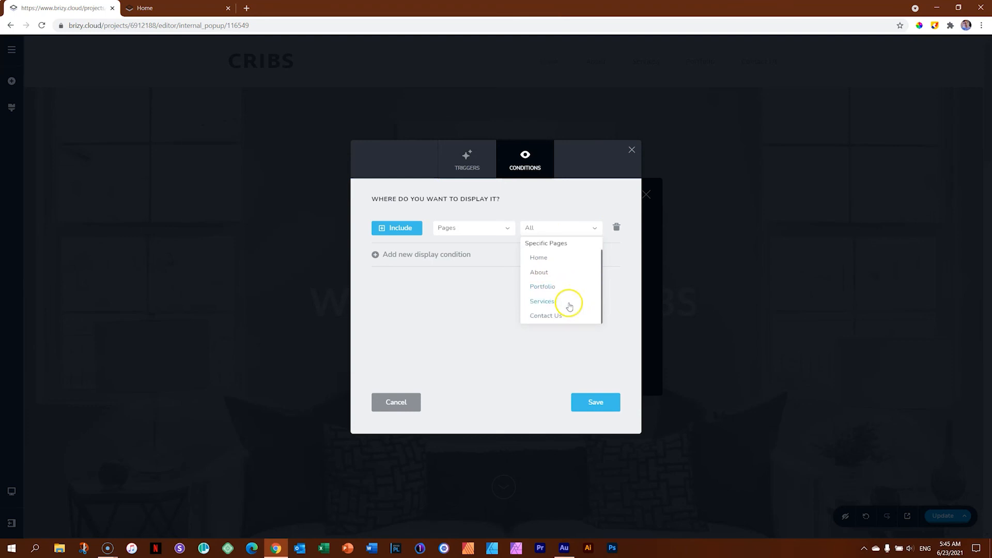
{"action": "left_click", "coordinate": [545, 317]}
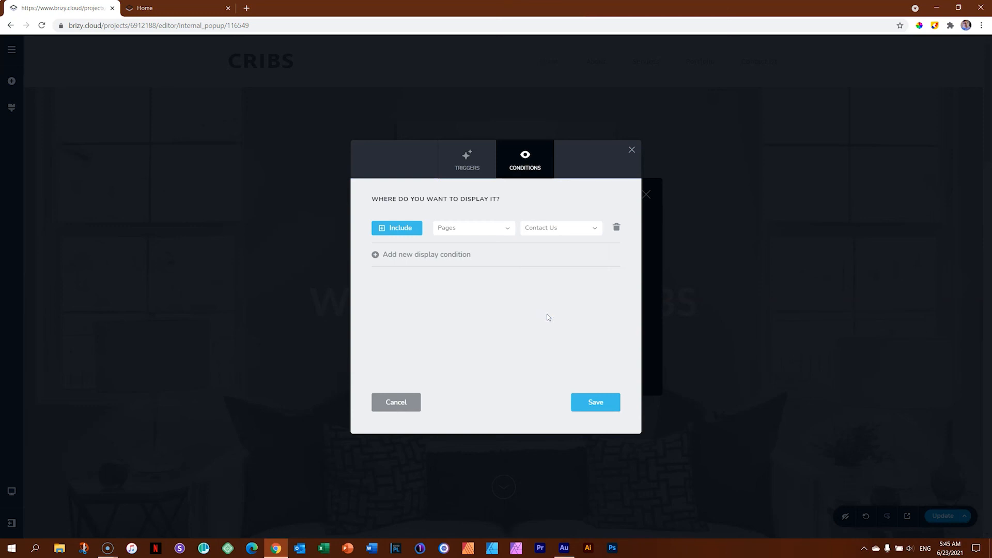
{"action": "left_click", "coordinate": [606, 407]}
- Set the Include display condition to All and add an Exclude condition for Blog
{"action": "left_click", "coordinate": [509, 231]}
{"action": "left_click", "coordinate": [495, 246]}
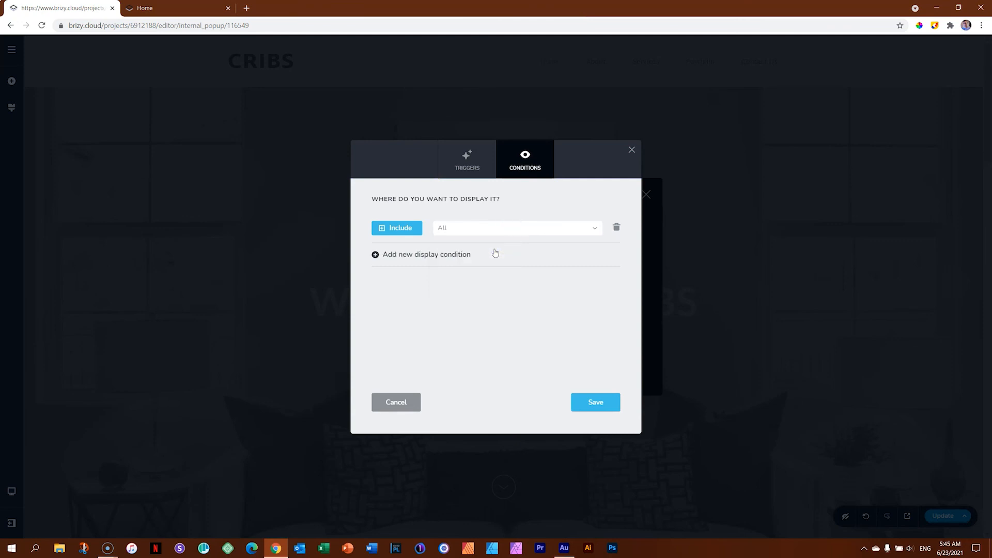
{"action": "left_click", "coordinate": [420, 259]}
{"action": "left_click", "coordinate": [396, 260]}
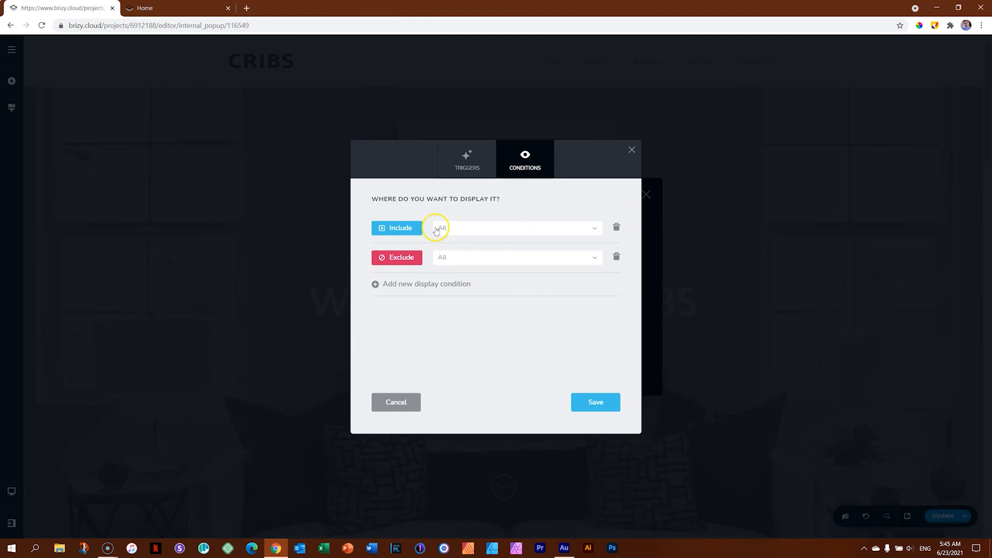
{"action": "left_click", "coordinate": [585, 263]}
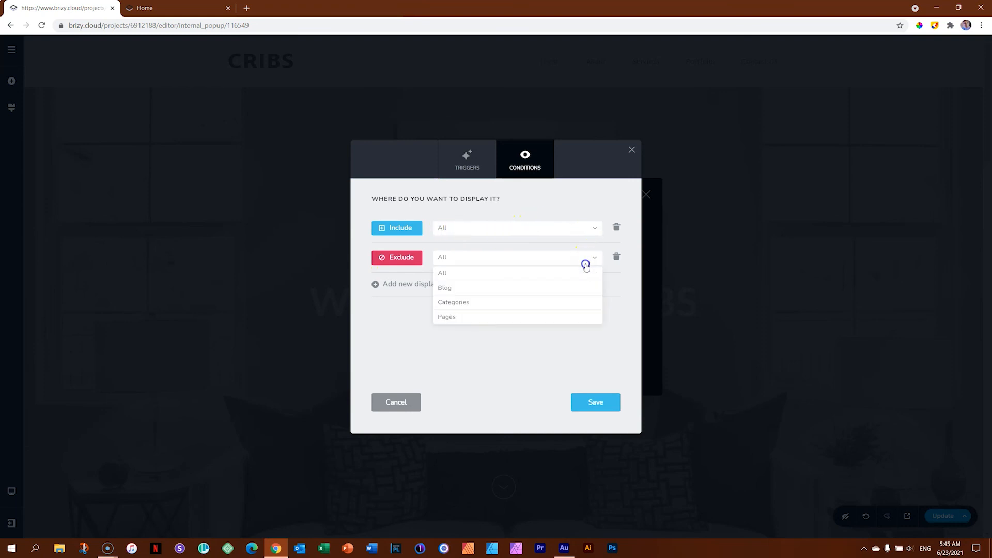
{"action": "left_click", "coordinate": [445, 287]}
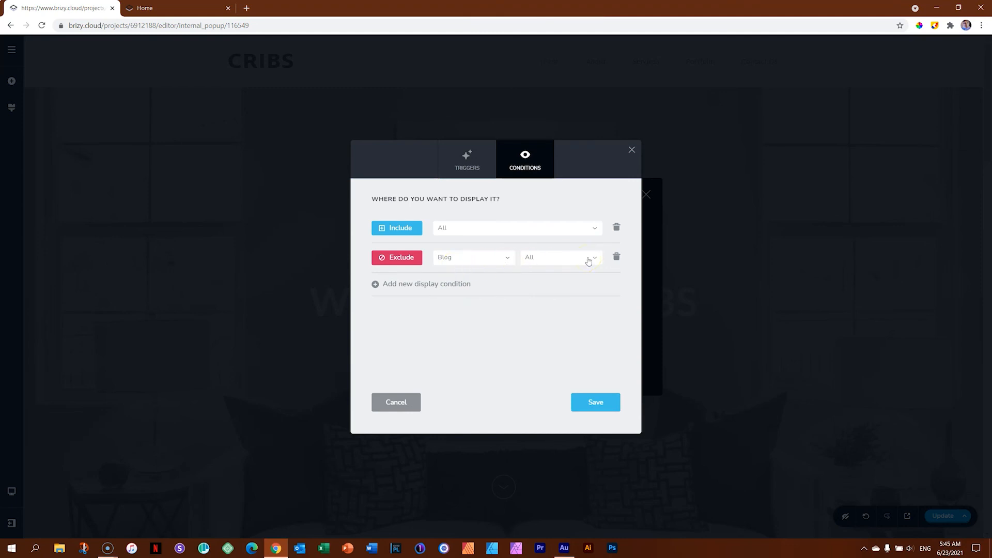
- Remove the Blog exclusion and limit the Include condition to the Portfolio page
{"action": "left_click", "coordinate": [616, 257]}
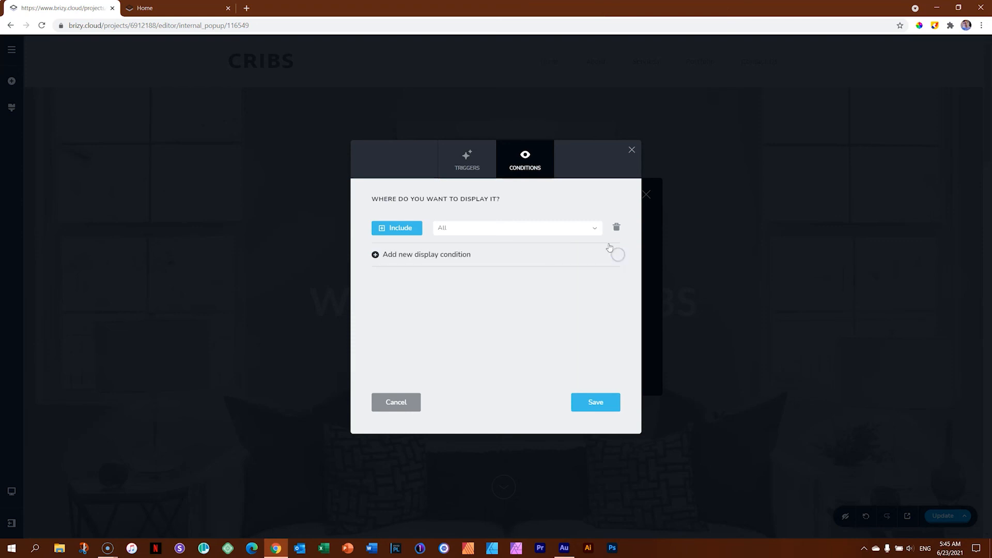
{"action": "left_click", "coordinate": [596, 234]}
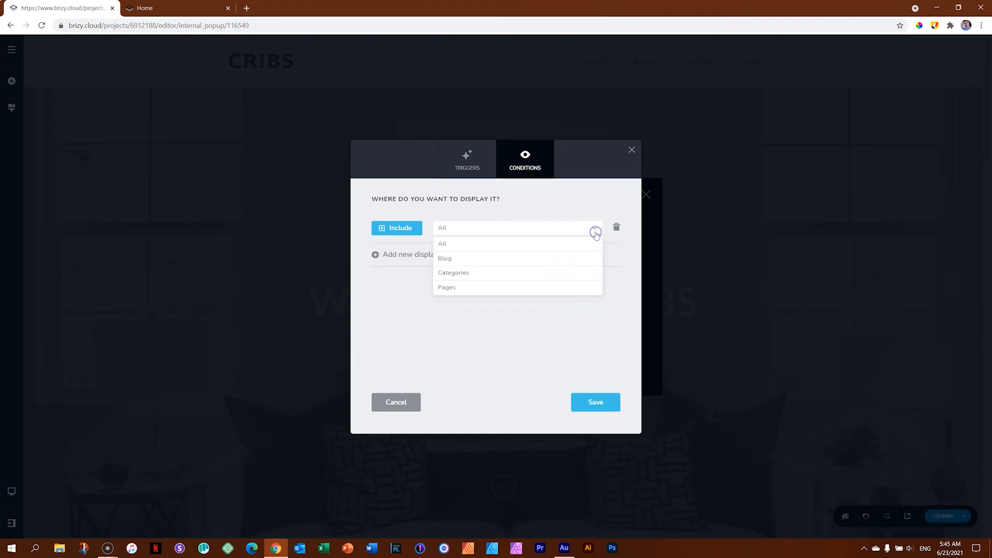
{"action": "left_click", "coordinate": [469, 286]}
{"action": "left_click", "coordinate": [577, 228]}
{"action": "left_click", "coordinate": [558, 301]}
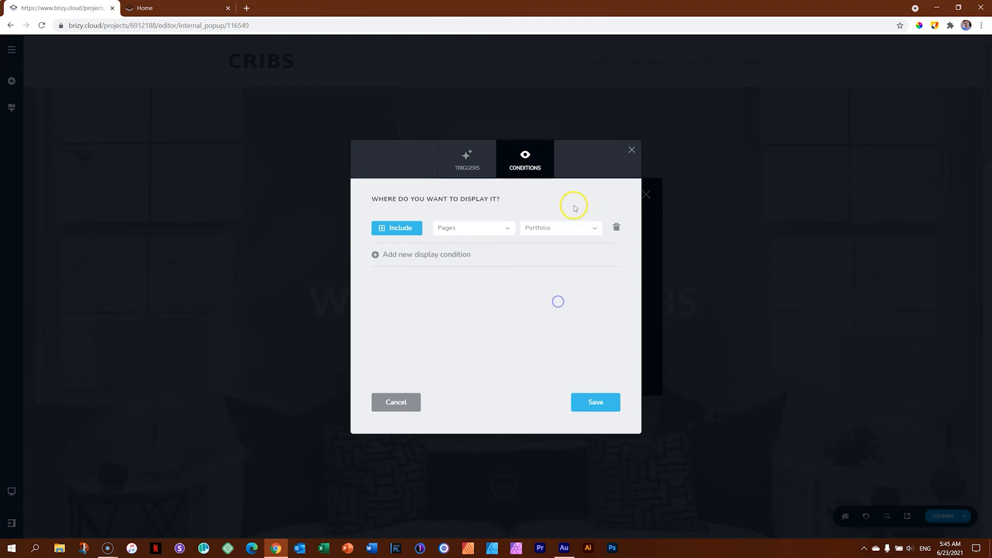
- Add a second Include display condition set to Pages and choose a specific page for it
{"action": "left_click", "coordinate": [431, 256]}
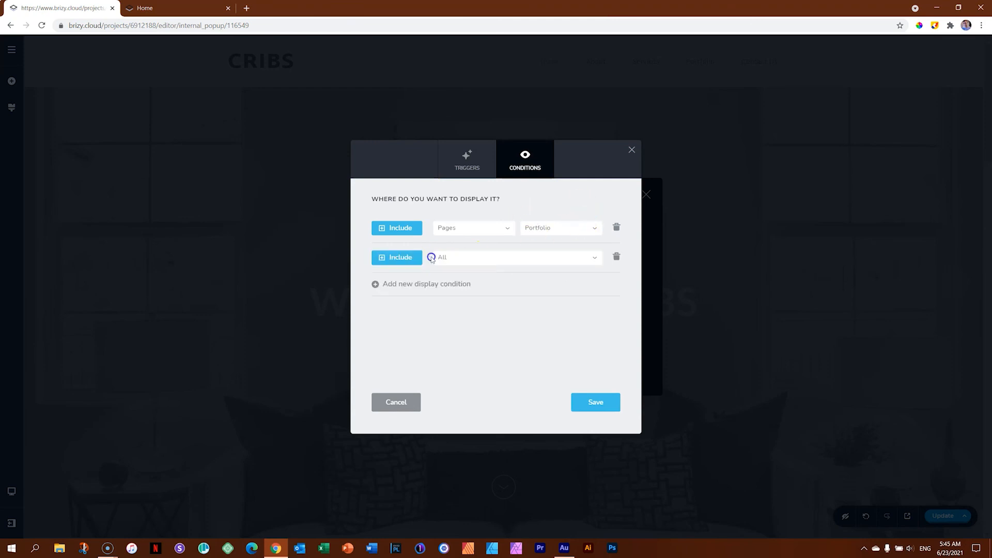
{"action": "left_click", "coordinate": [456, 258]}
{"action": "left_click", "coordinate": [455, 316]}
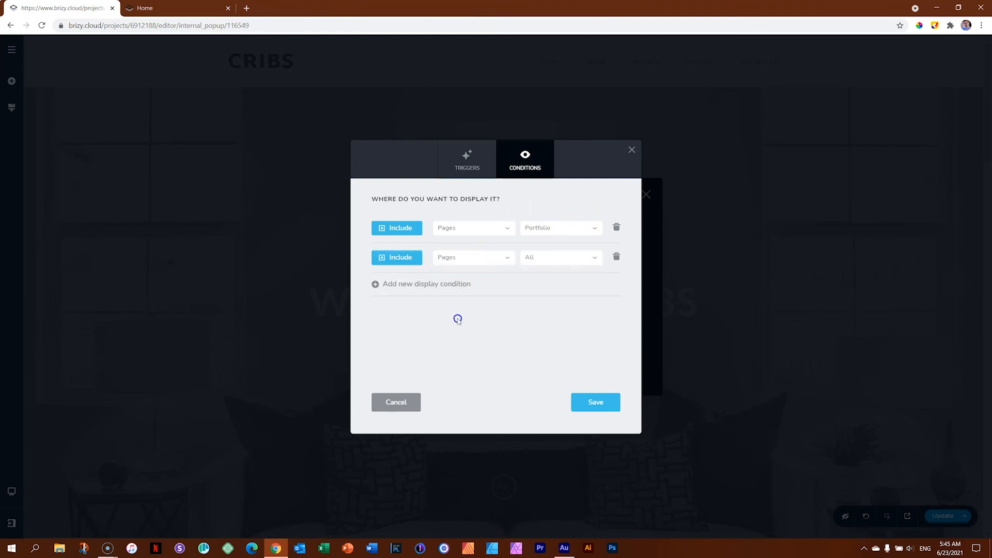
{"action": "left_click", "coordinate": [562, 256]}
{"action": "left_click", "coordinate": [545, 320]}
- Delete the second display condition, set the remaining Include condition to All and save
{"action": "left_click", "coordinate": [616, 257]}
{"action": "left_click", "coordinate": [503, 229]}
{"action": "left_click", "coordinate": [482, 241]}
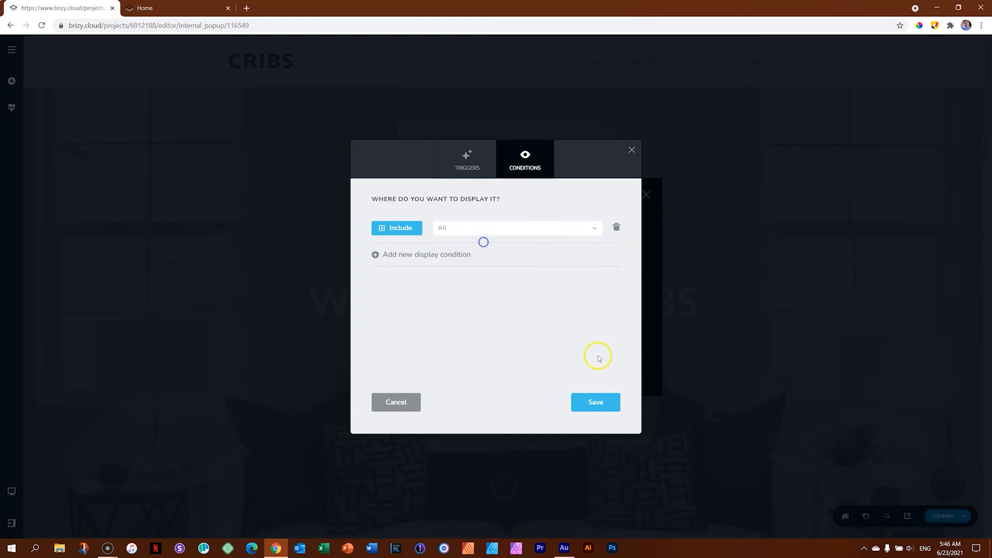
{"action": "left_click", "coordinate": [597, 404]}
- Turn on Trigger Popup Only Once for the On Page Exit Intent trigger, save the settings and update the popup
{"action": "left_click", "coordinate": [467, 161]}
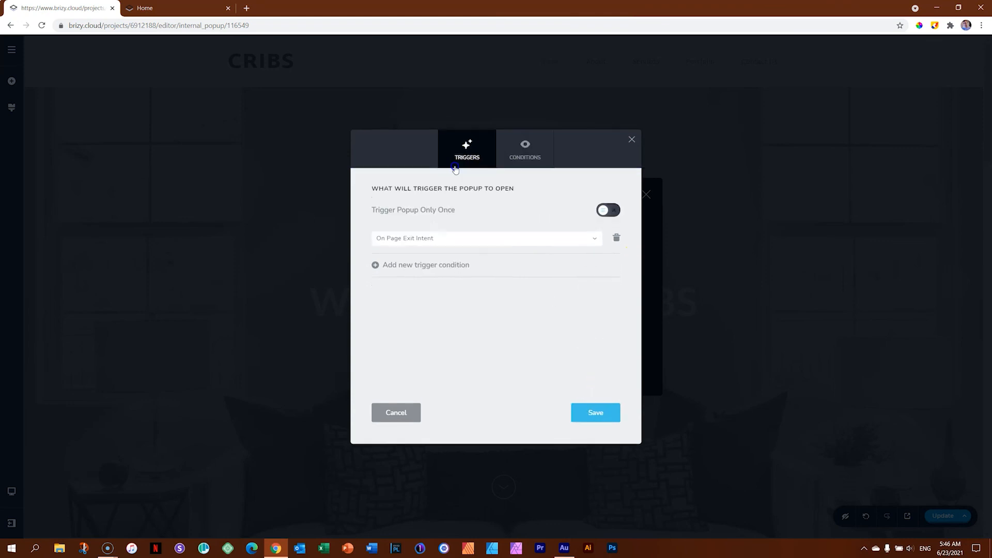
{"action": "left_click", "coordinate": [610, 211]}
{"action": "left_click", "coordinate": [600, 416]}
{"action": "left_click", "coordinate": [632, 139]}
{"action": "left_click", "coordinate": [944, 517]}
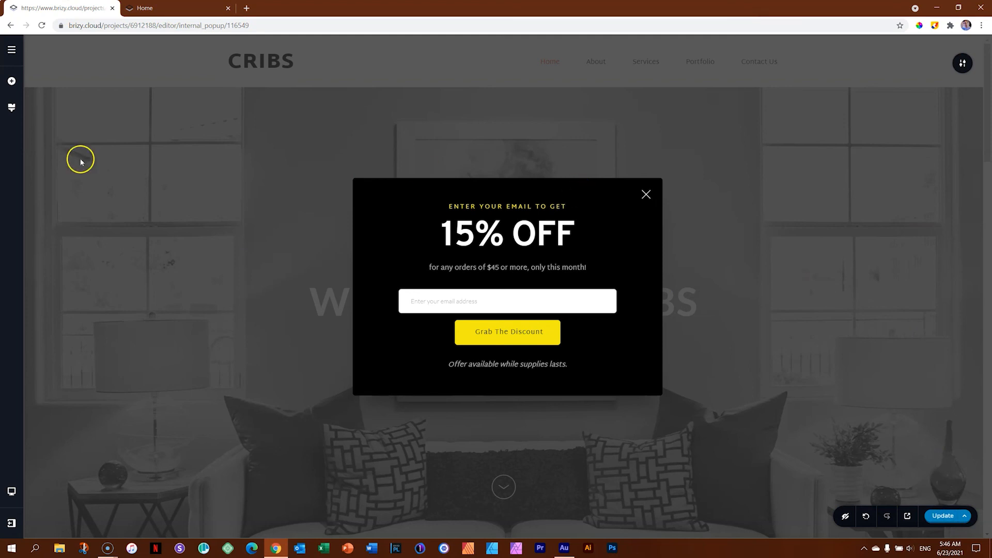
- Review the project's Pages list and its Popups & Alerts list
{"action": "left_click", "coordinate": [12, 51]}
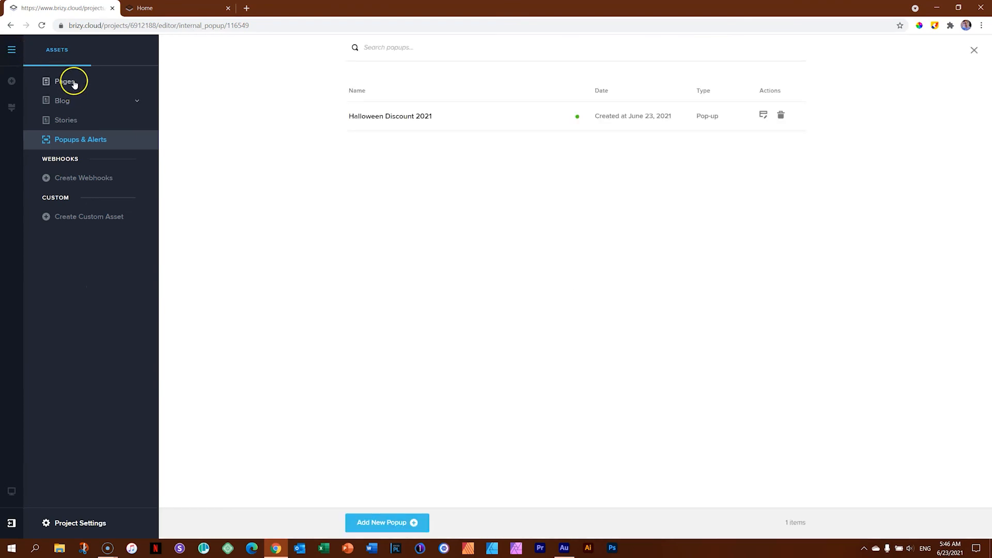
{"action": "left_click", "coordinate": [72, 83]}
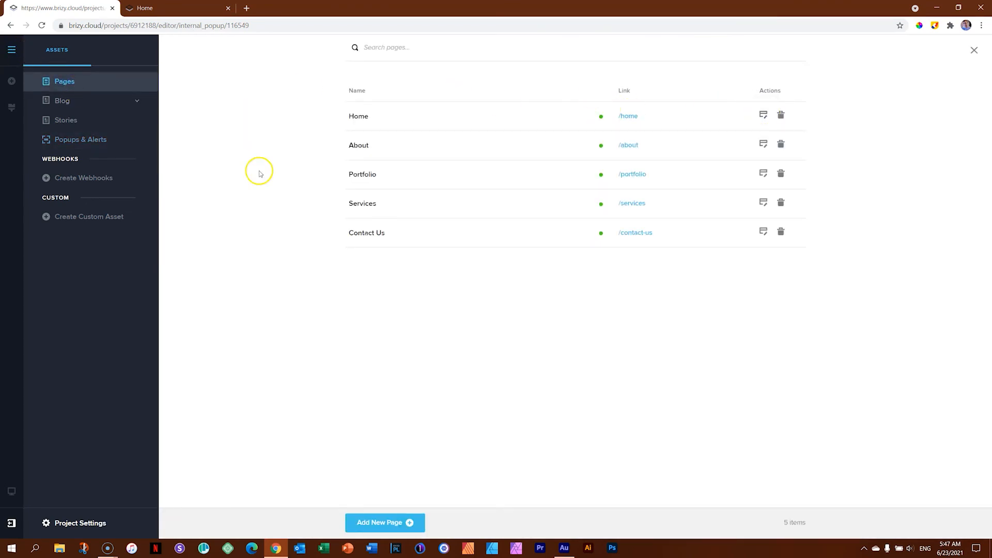
{"action": "left_click", "coordinate": [81, 140]}
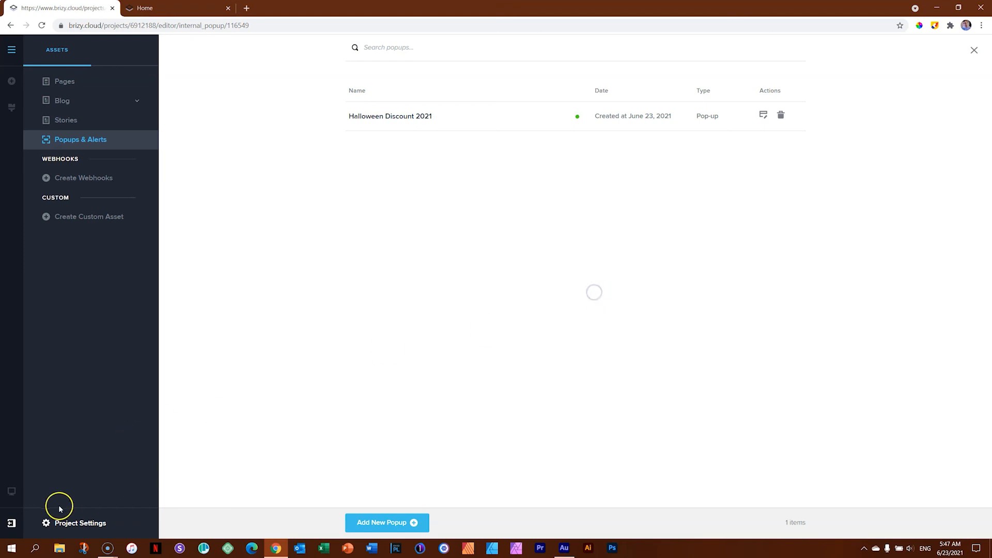
- Return to the Brizy Cloud dashboard and filter the projects to show only Popups
{"action": "left_click", "coordinate": [13, 523]}
{"action": "left_click", "coordinate": [66, 525]}
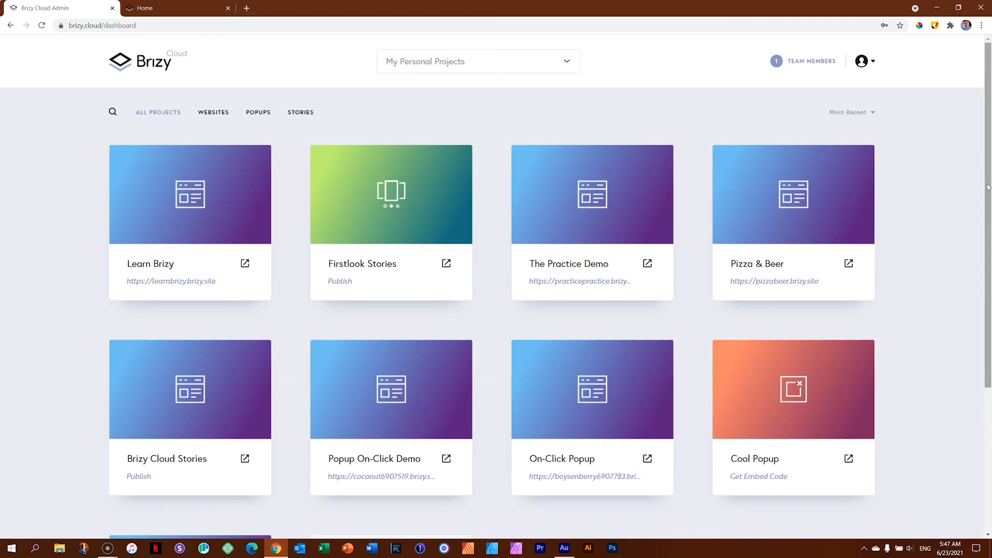
{"action": "left_click", "coordinate": [259, 114]}
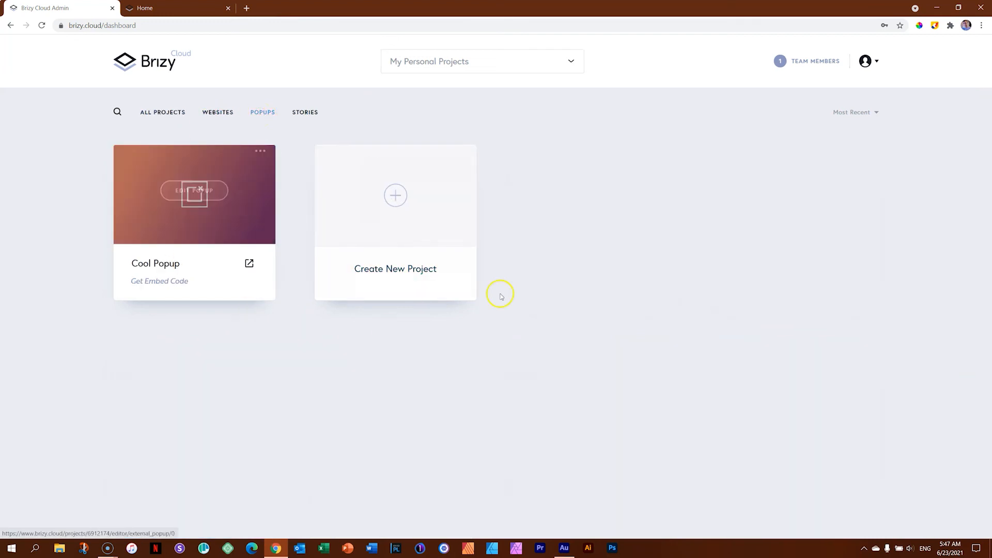